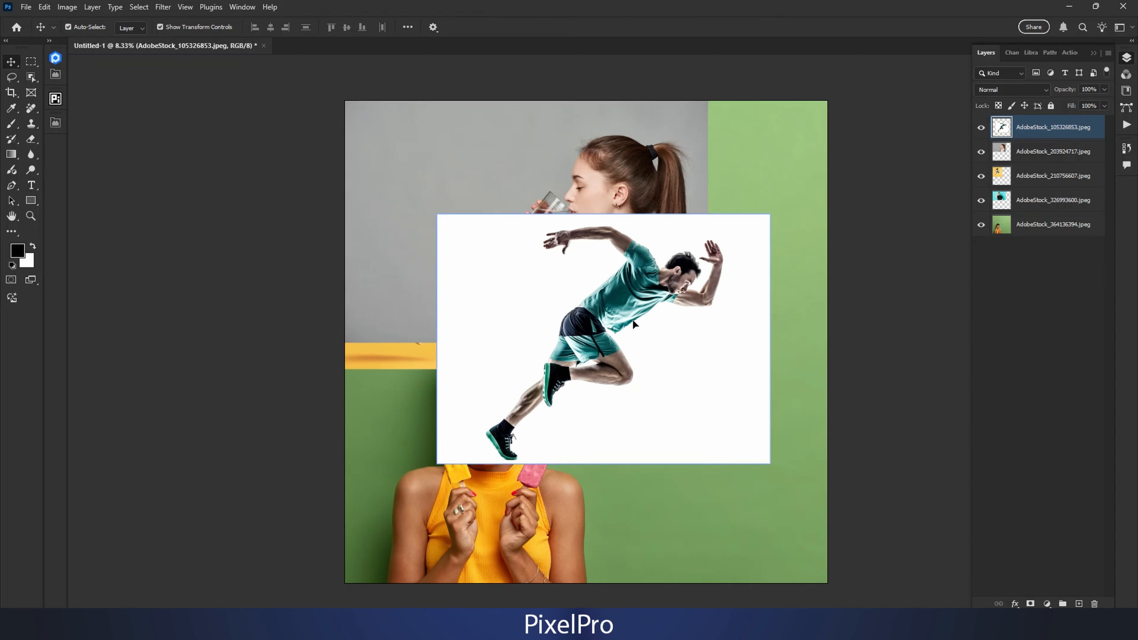
Step: Spread the stacked photos apart on the canvas, moving the runner and drinking-woman photos lower so the images beneath show
drag(632, 316, 576, 301)
drag(606, 256, 606, 317)
click(578, 185)
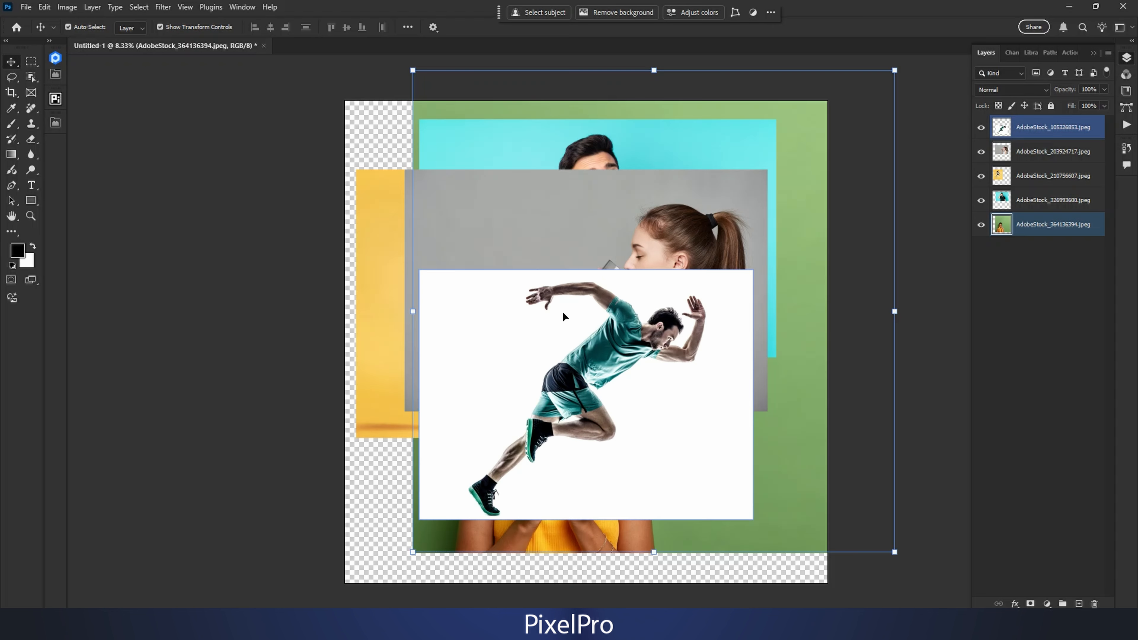
drag(650, 344, 588, 371)
drag(605, 233, 596, 271)
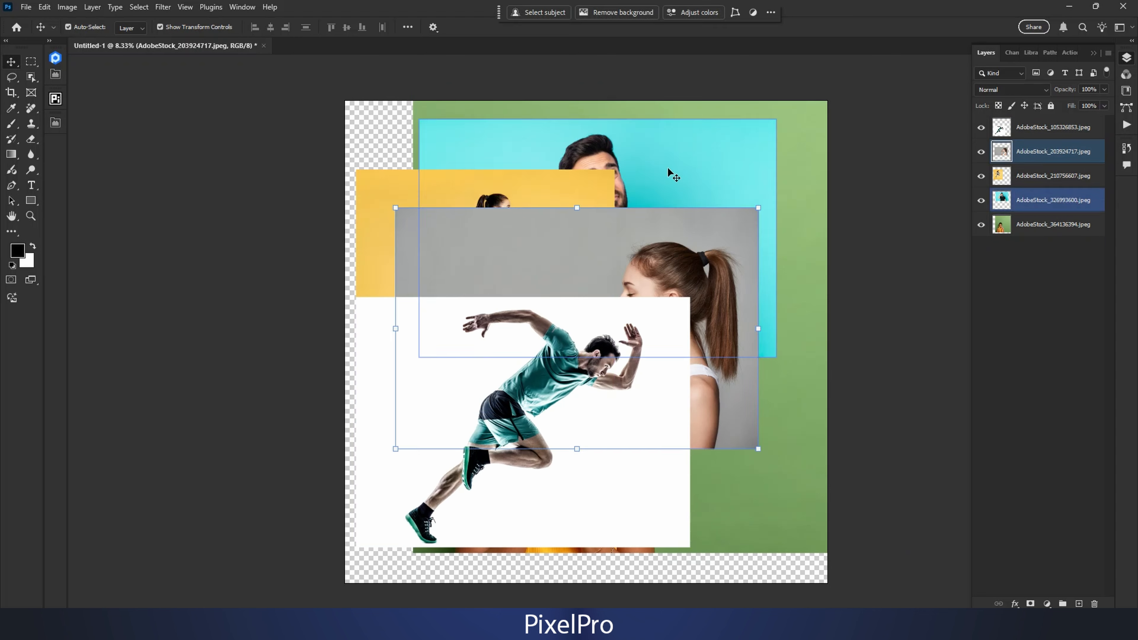
Step: Reposition the yellow-background, cyan-background, runner and drinking-woman photos so they overlap nearer the middle of the canvas
drag(597, 184, 636, 192)
drag(688, 146, 688, 154)
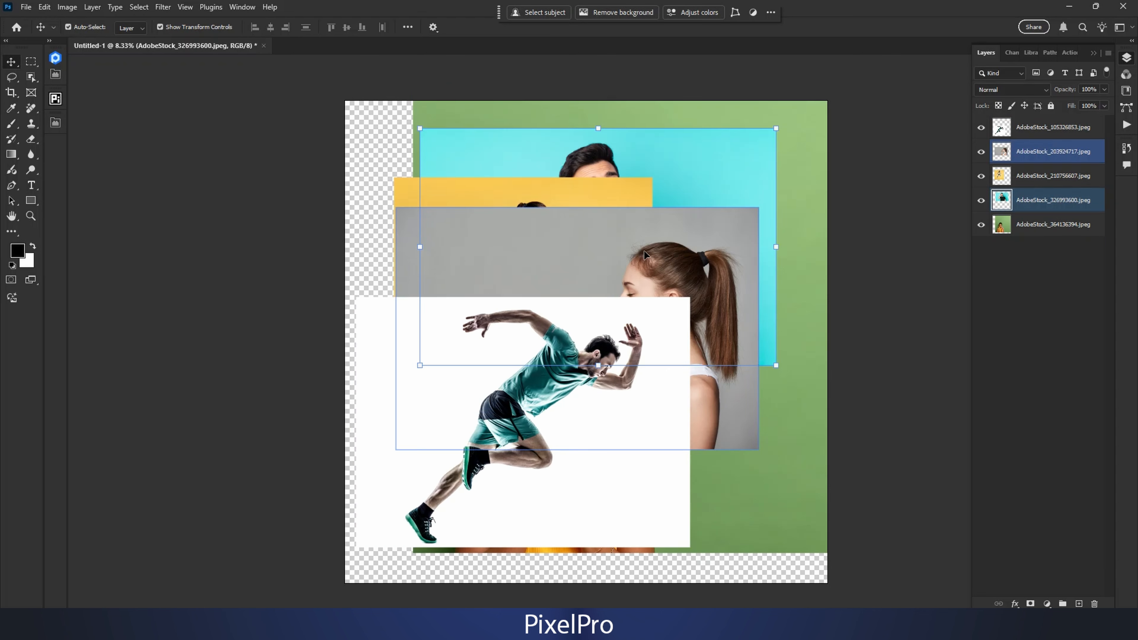
drag(596, 365, 640, 368)
drag(664, 232, 681, 240)
shift+click(575, 286)
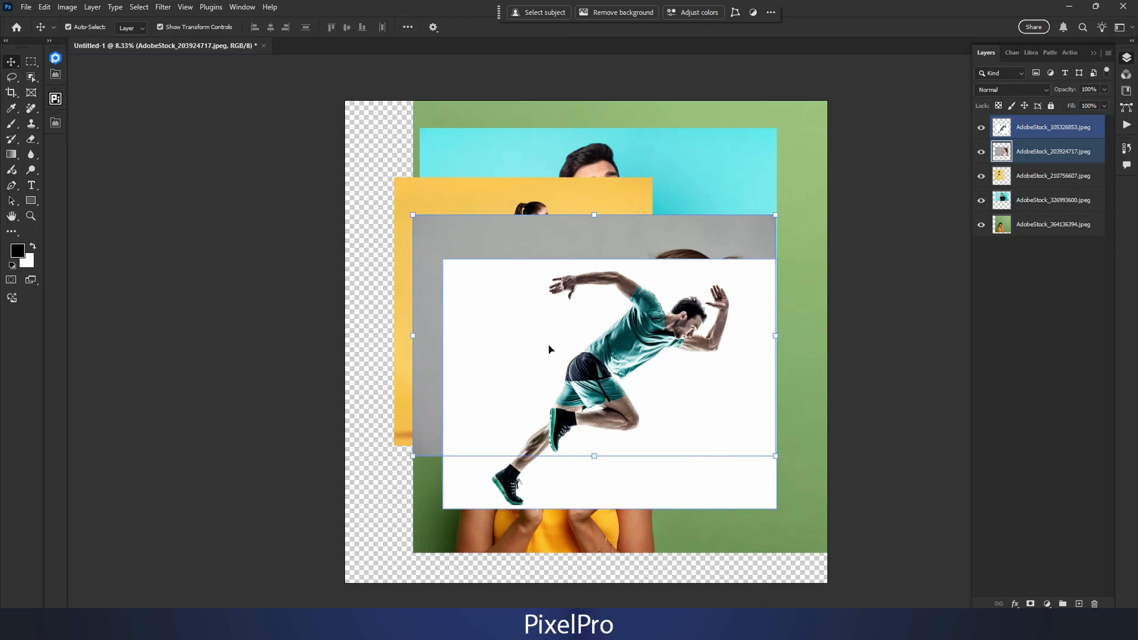
Step: Bring the AdobeStock_203924717.jpeg layer to the top of the layer stack and shift its photo slightly left
drag(1010, 153, 1011, 127)
drag(1011, 127, 1011, 120)
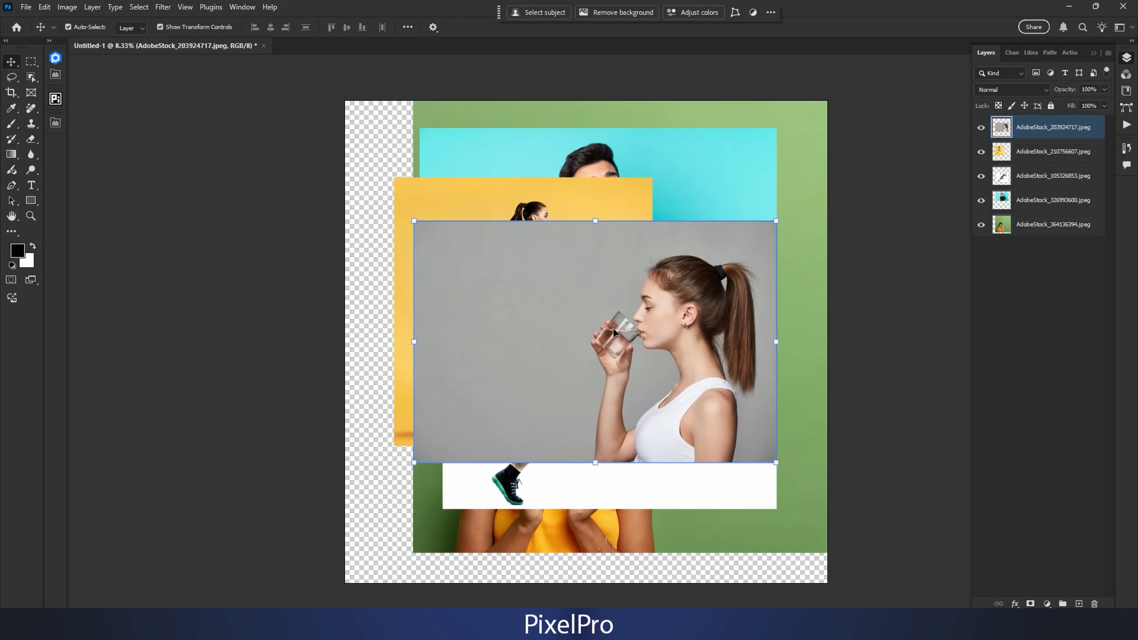
drag(612, 327, 601, 332)
Step: Bring the AdobeStock_210756607.jpeg layer to the top of the stack and move its photo over the drinking-woman photo
click(565, 197)
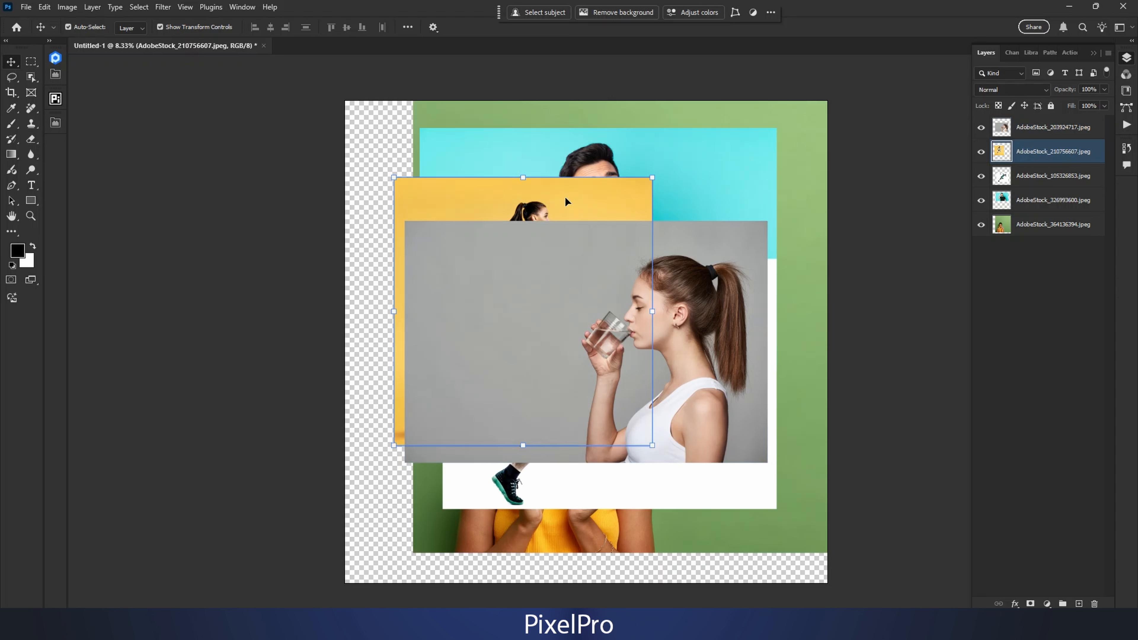
shift+click(552, 271)
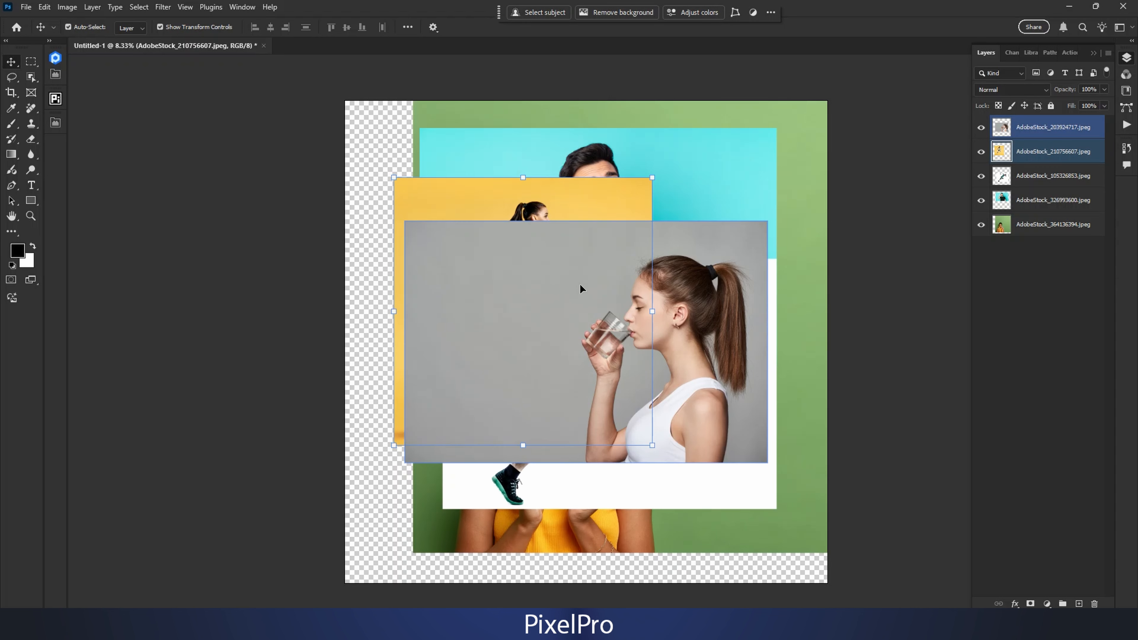
click(1003, 153)
drag(1003, 152, 1004, 128)
drag(570, 343, 610, 373)
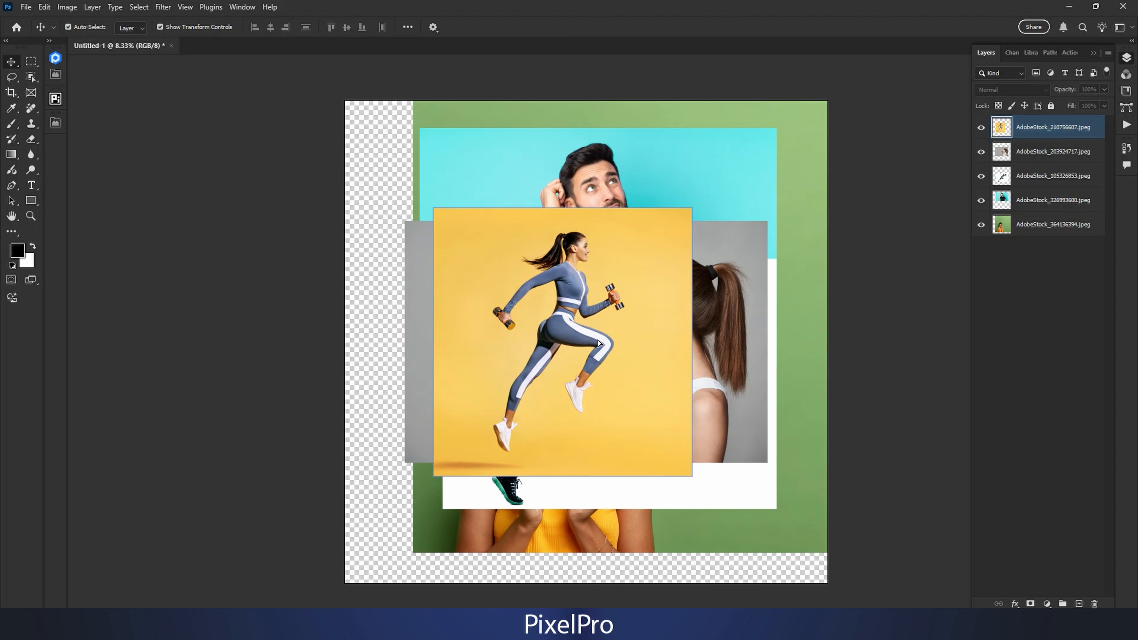
drag(596, 344, 605, 343)
Step: Enlarge the yellow-background photo proportionally about its centre with Free Transform and reposition it on the canvas
key(ctrl+t)
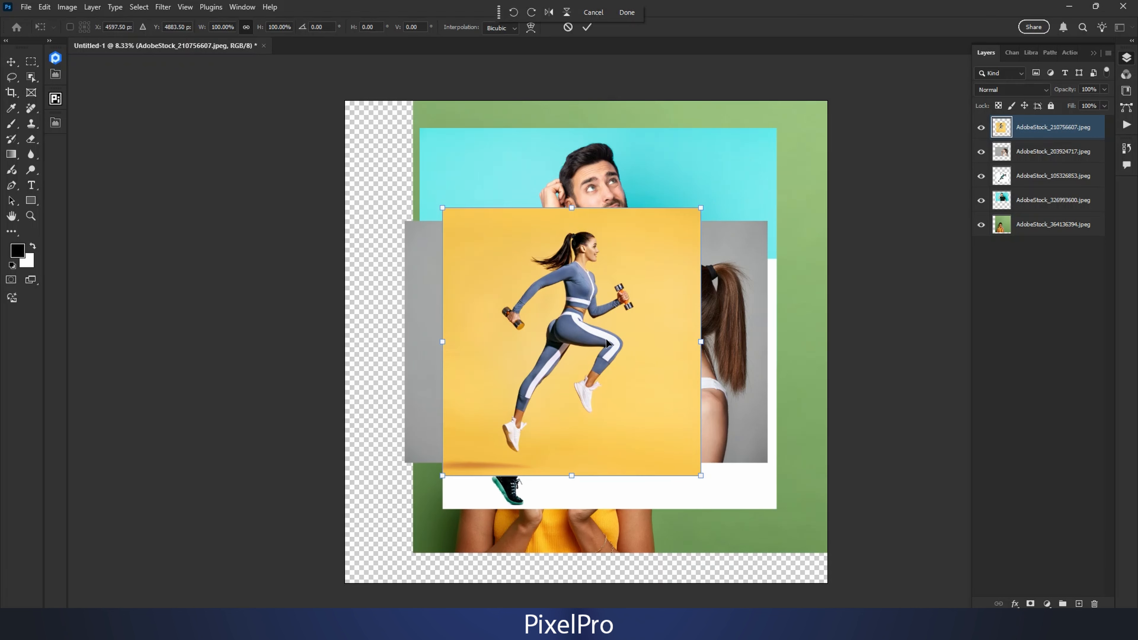
mouse_move(700, 208)
mouse_down()
mouse_move(747, 179)
mouse_move(708, 217)
mouse_move(739, 174)
mouse_move(714, 194)
mouse_up()
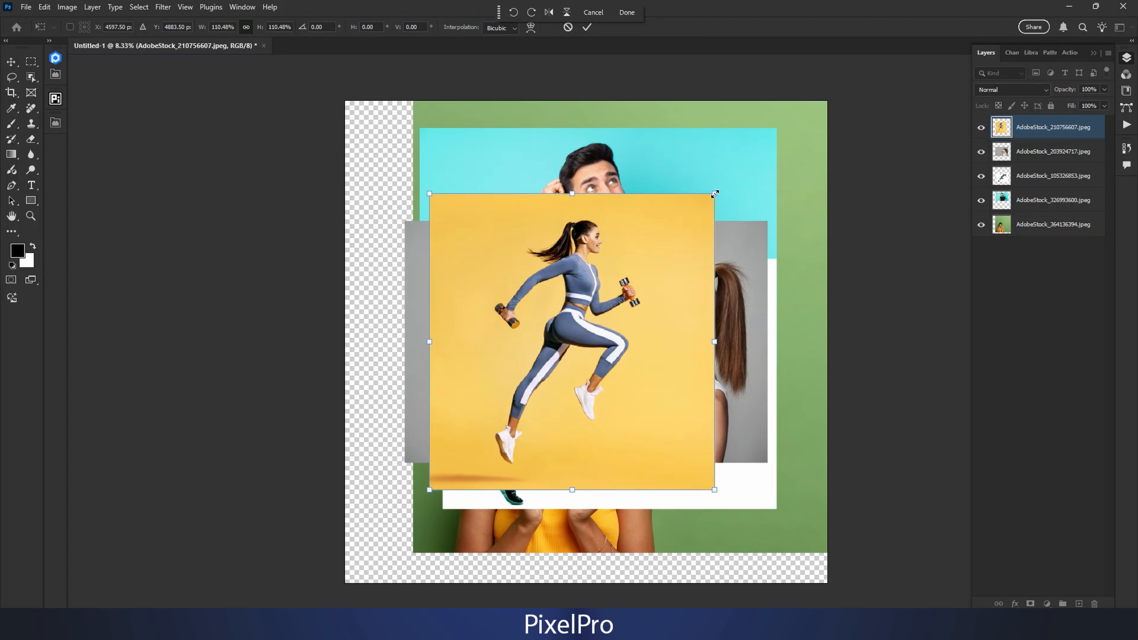
mouse_move(715, 193)
mouse_down()
mouse_move(717, 185)
mouse_move(692, 215)
mouse_move(719, 187)
mouse_up()
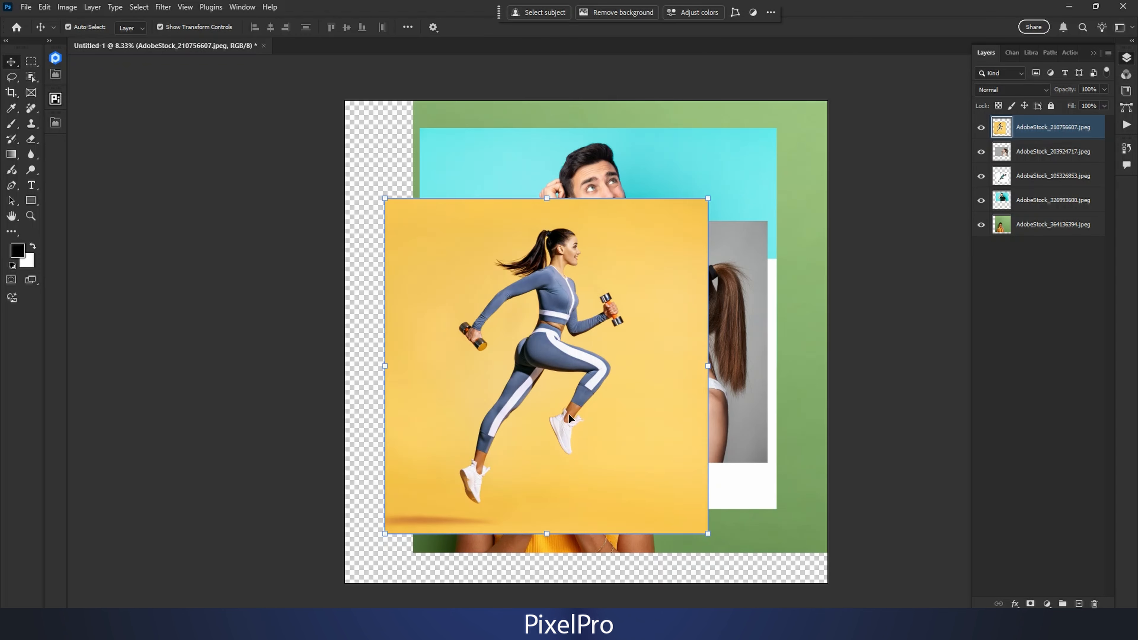
mouse_move(568, 410)
mouse_down()
mouse_move(602, 412)
mouse_move(589, 405)
mouse_up()
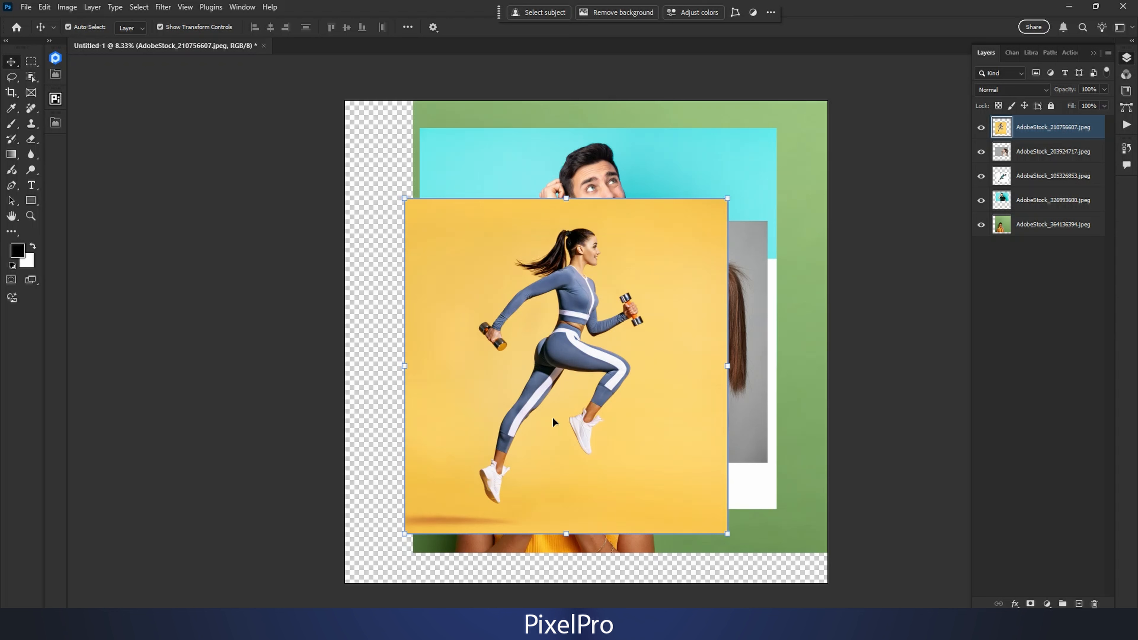
drag(552, 430, 543, 425)
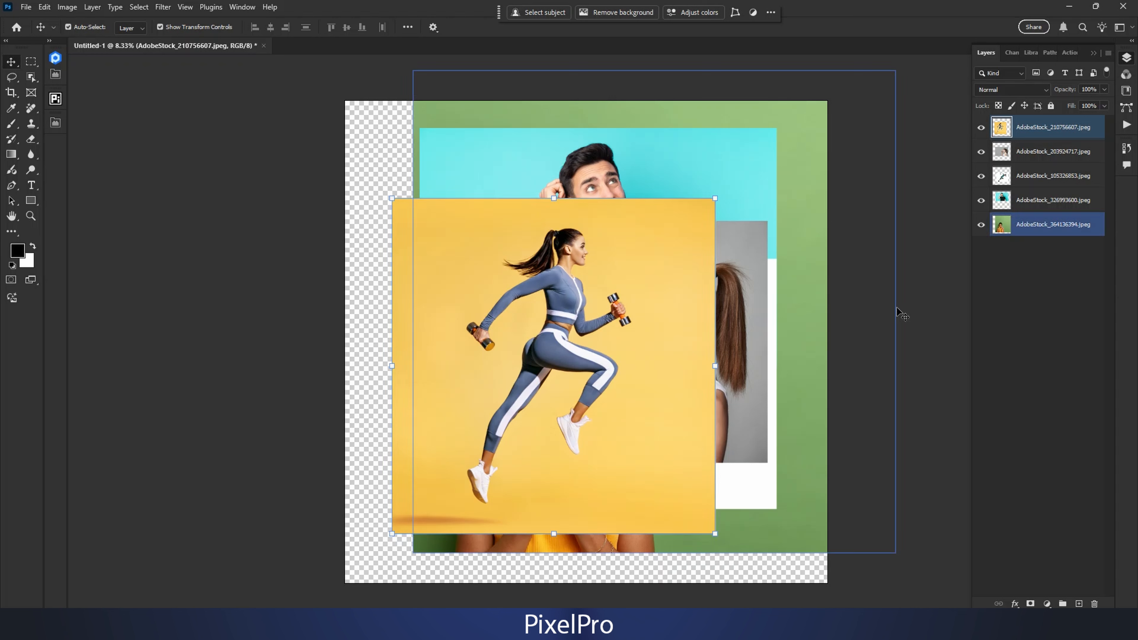
Step: Toggle the visibility of the AdobeStock_210756607.jpeg layer to compare the canvas with and without it
click(981, 128)
mouse_move(981, 130)
mouse_down()
mouse_move(980, 177)
mouse_move(977, 131)
mouse_up()
click(981, 128)
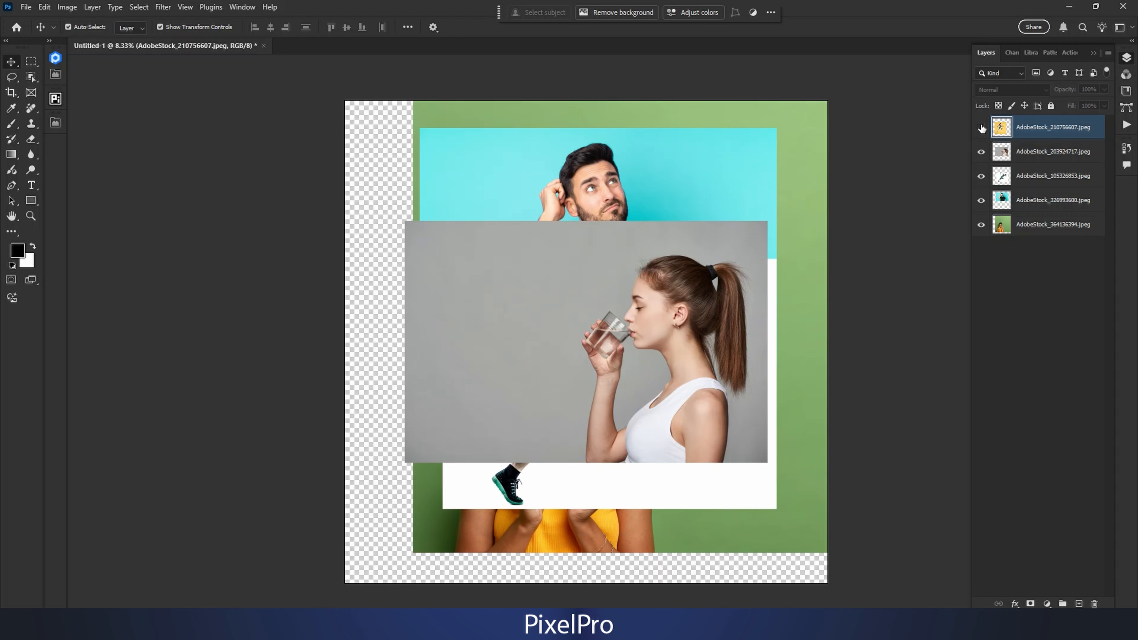
click(981, 128)
click(981, 128)
click(981, 129)
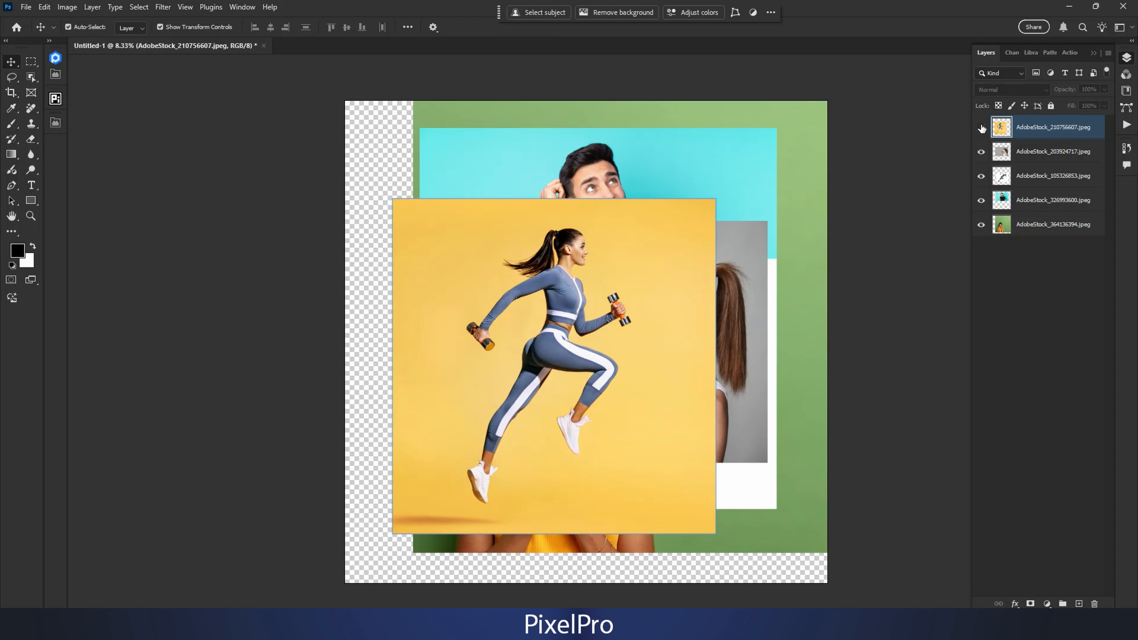
click(981, 129)
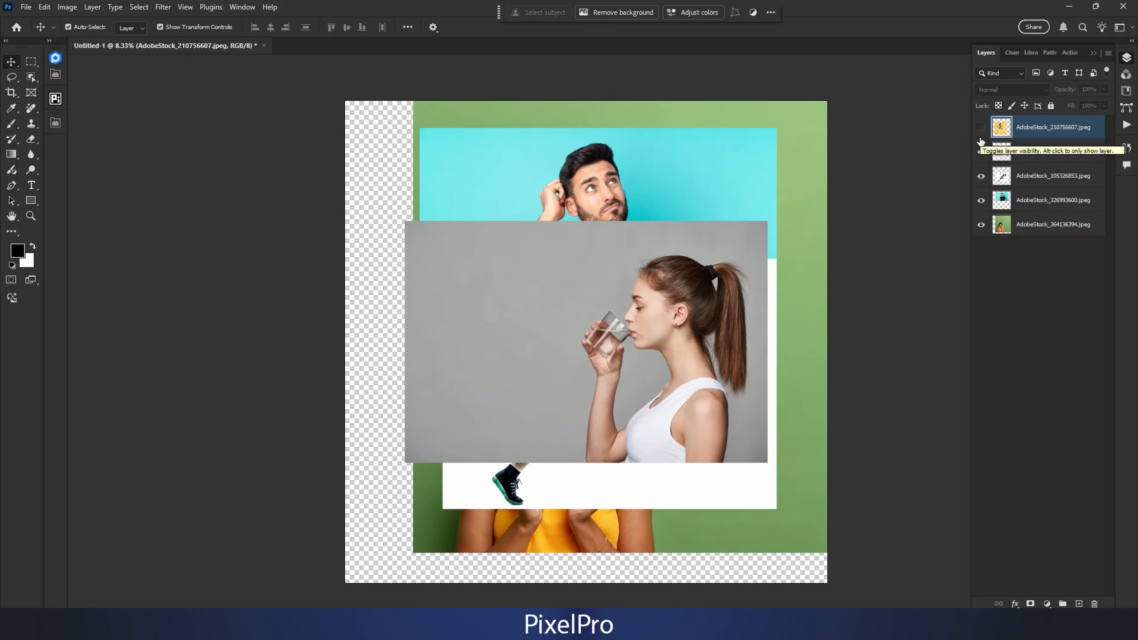
Step: Rename the AdobeStock_210756607.jpeg layer as "Girl with Yellow Background"
shift+click(1036, 151)
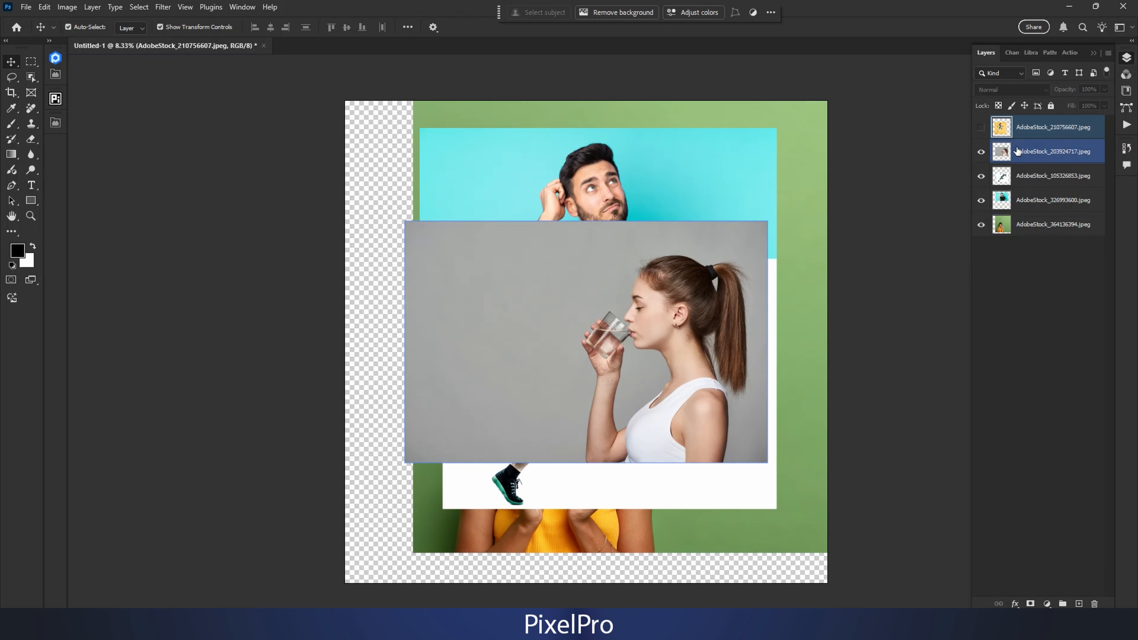
double_click(1039, 128)
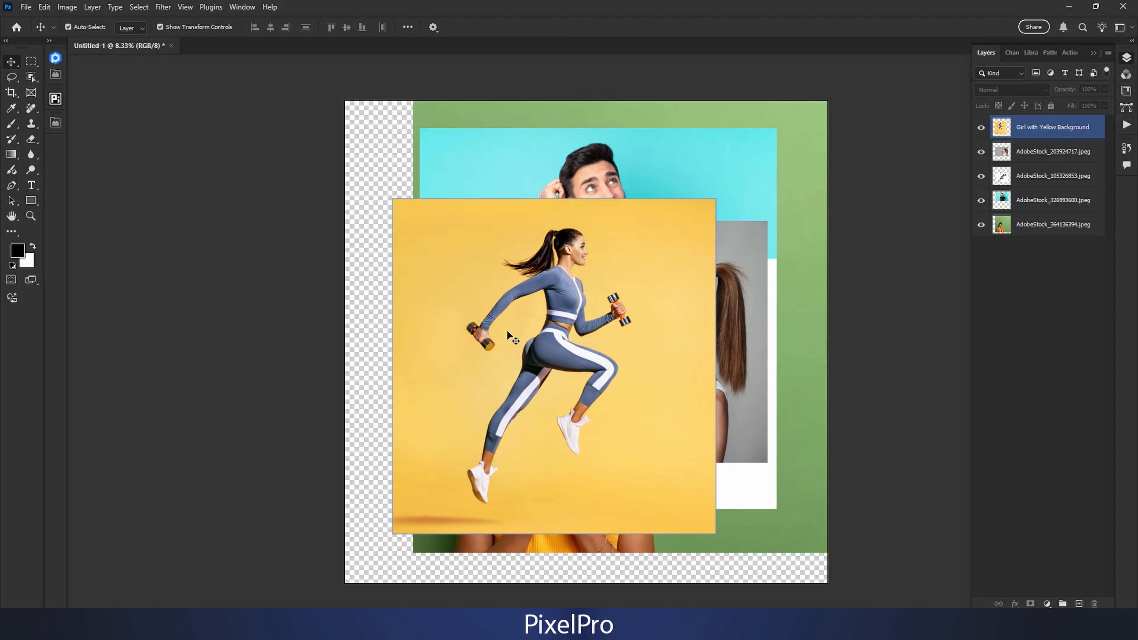
Step: Add all five layers to the selection one by one from the lowest up, and clear the selection
click(1058, 230)
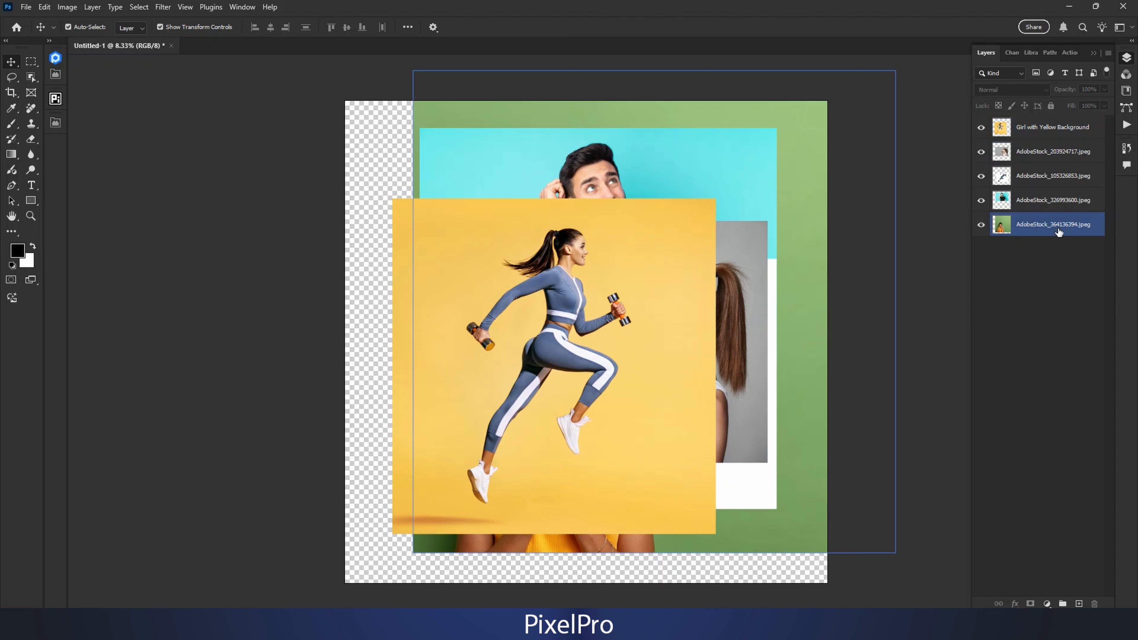
click(1009, 246)
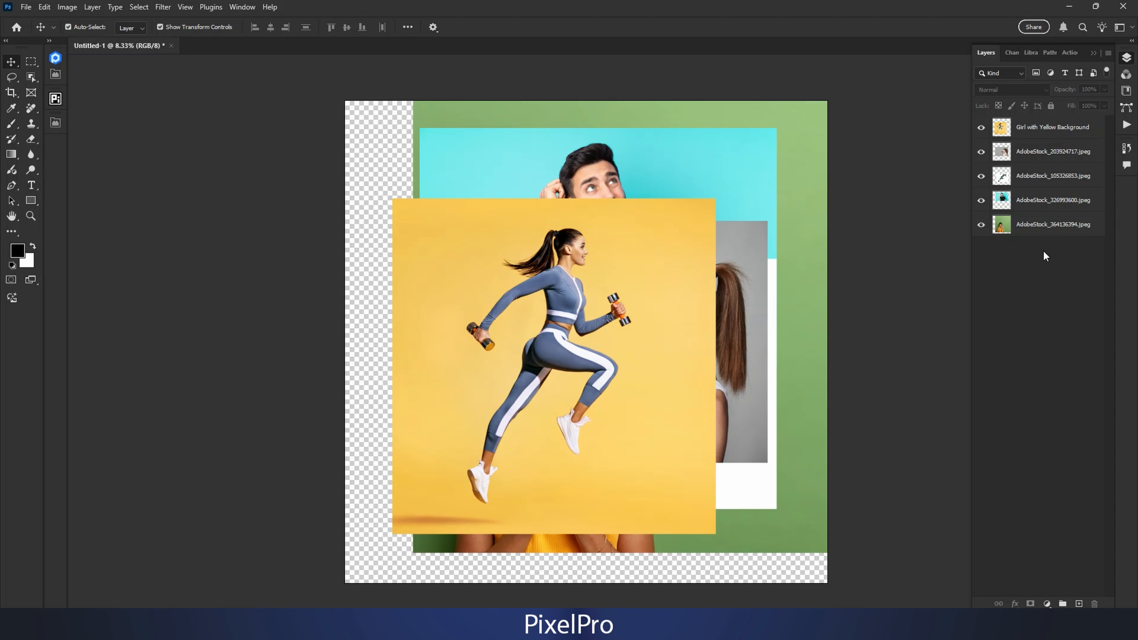
click(1044, 233)
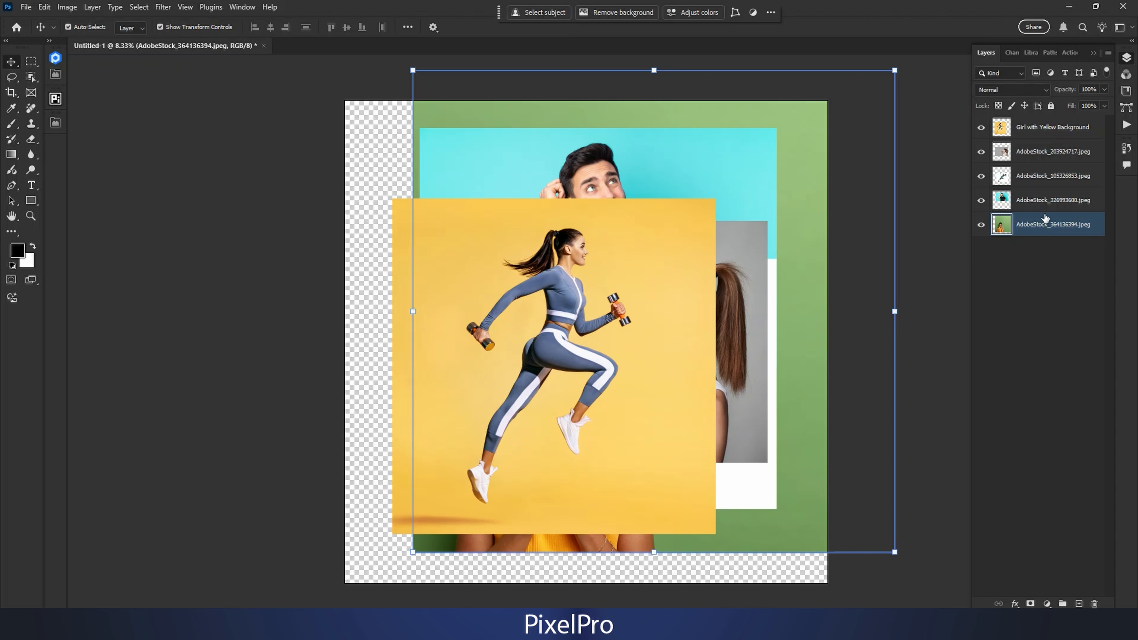
shift+click(1044, 199)
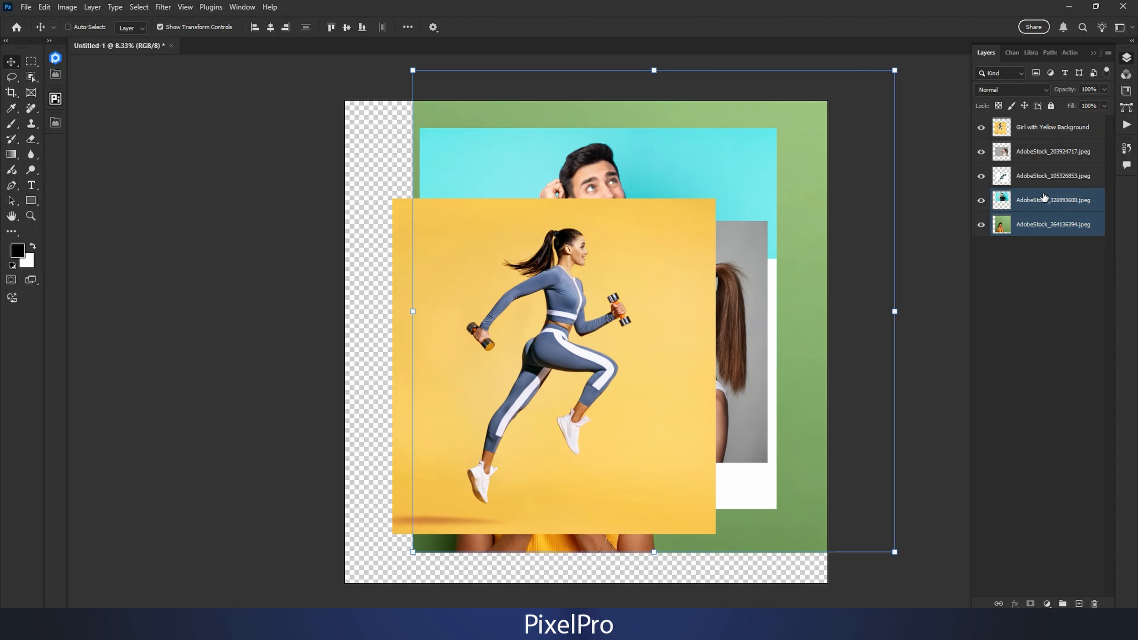
shift+click(1044, 181)
shift+click(1046, 156)
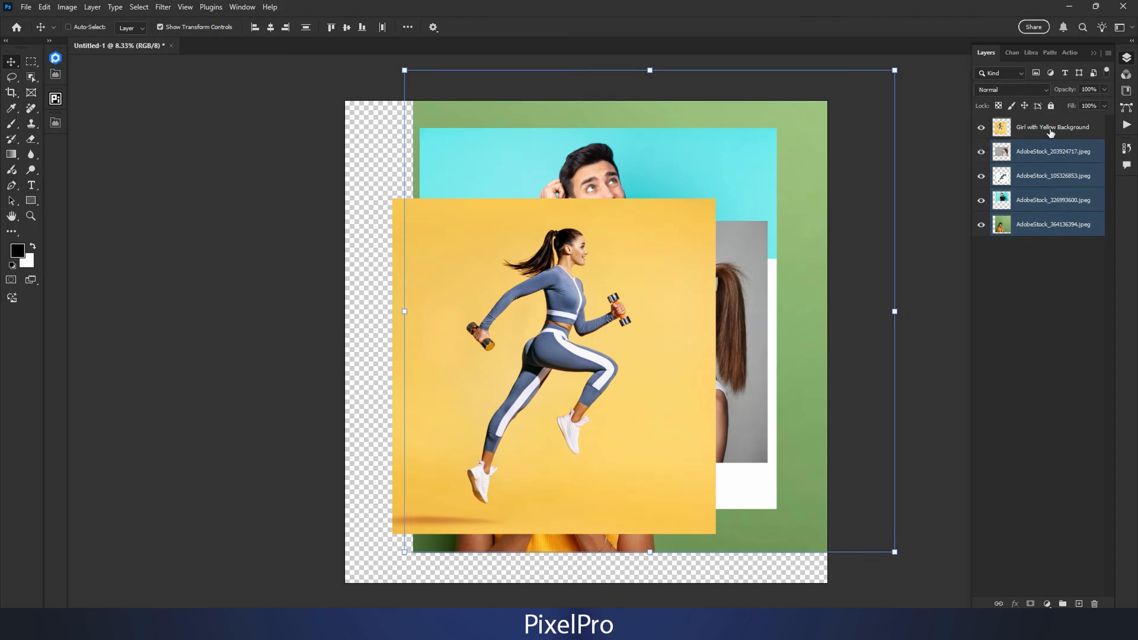
shift+click(1049, 130)
click(1035, 286)
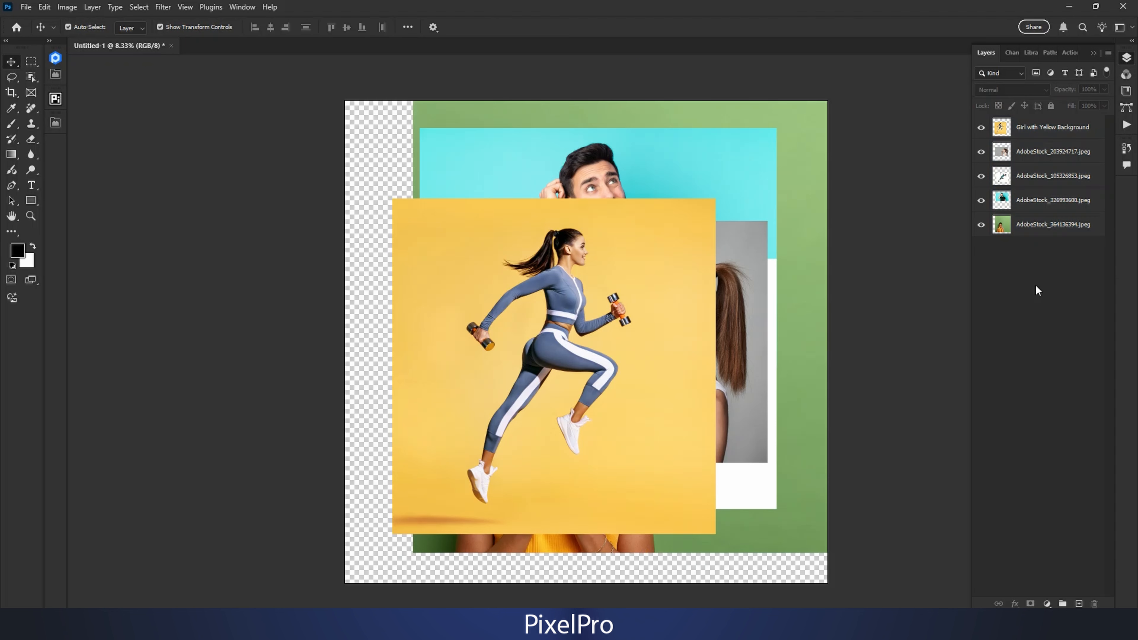
Step: Select the layer range from Girl with Yellow Background to AdobeStock_364136394.jpeg and move the photos together slightly down and left
click(1051, 127)
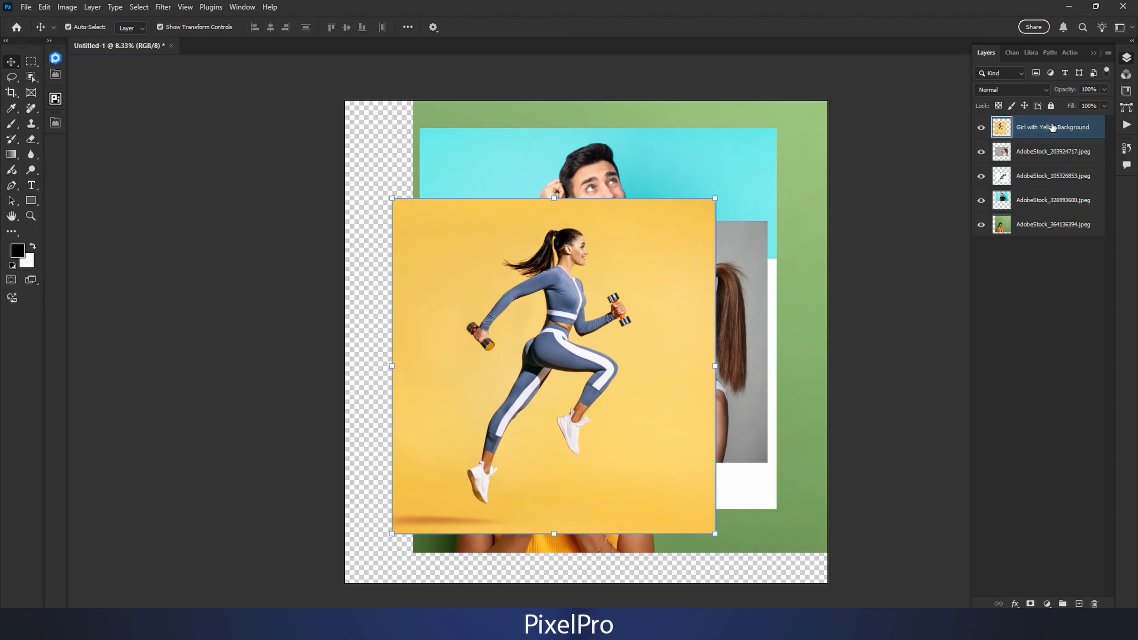
ctrl+click(1050, 225)
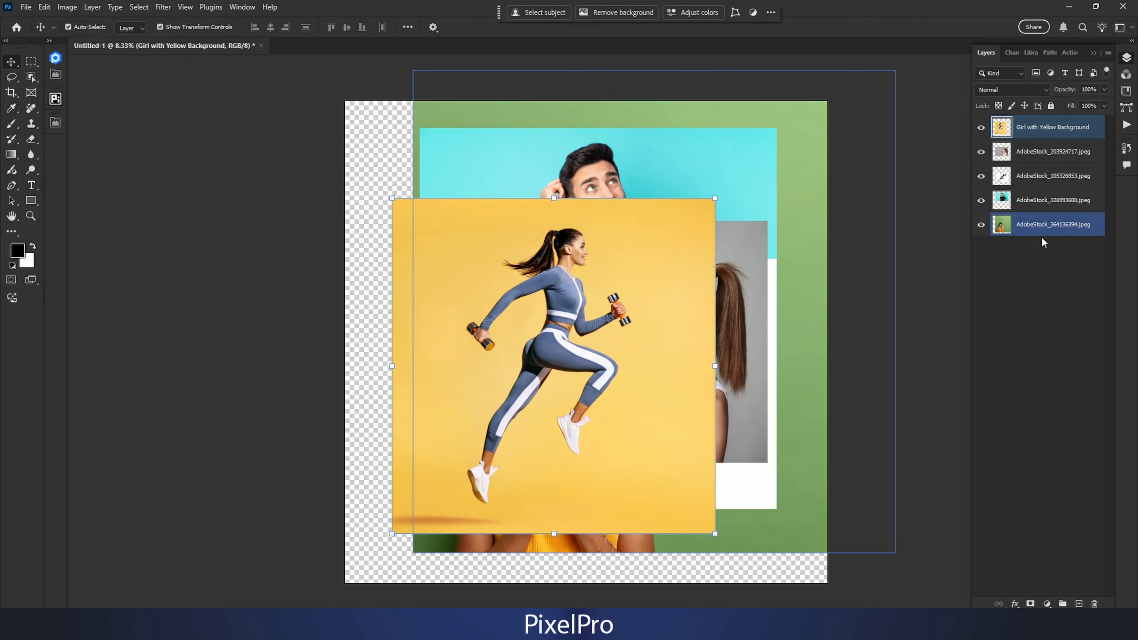
shift+click(1053, 225)
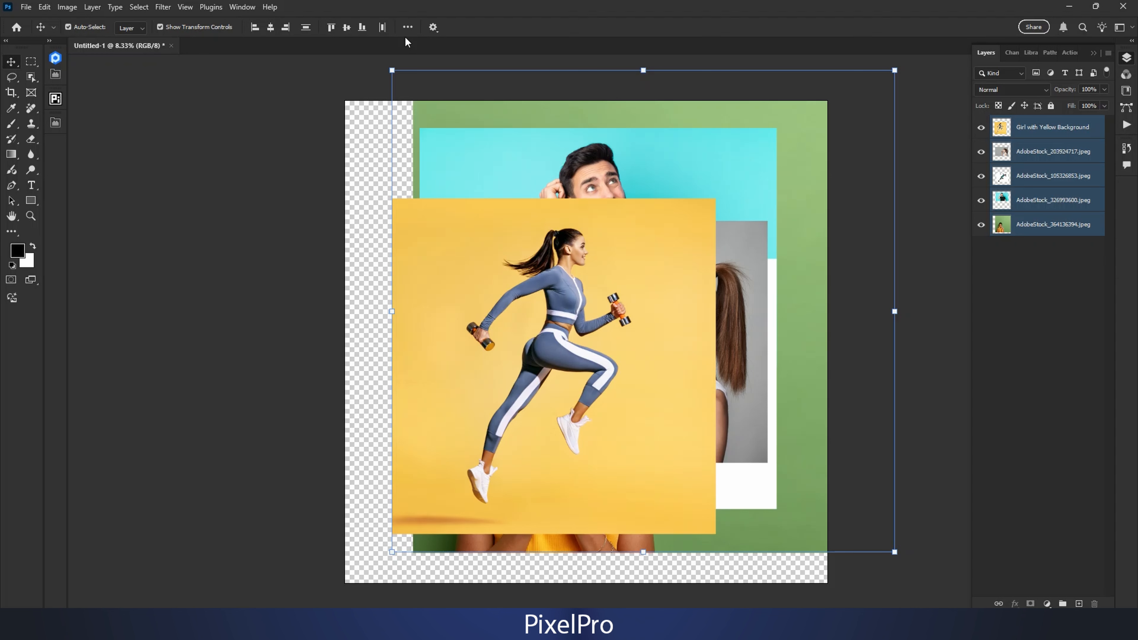
drag(527, 199, 506, 219)
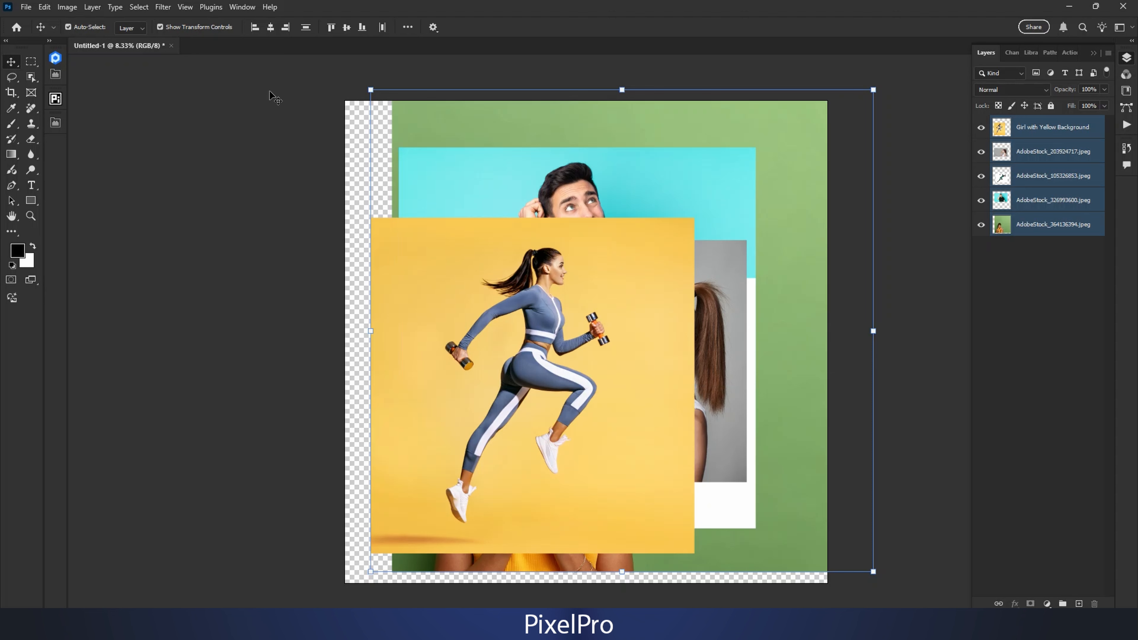
Step: Align the five selected photos by their horizontal centers
click(272, 28)
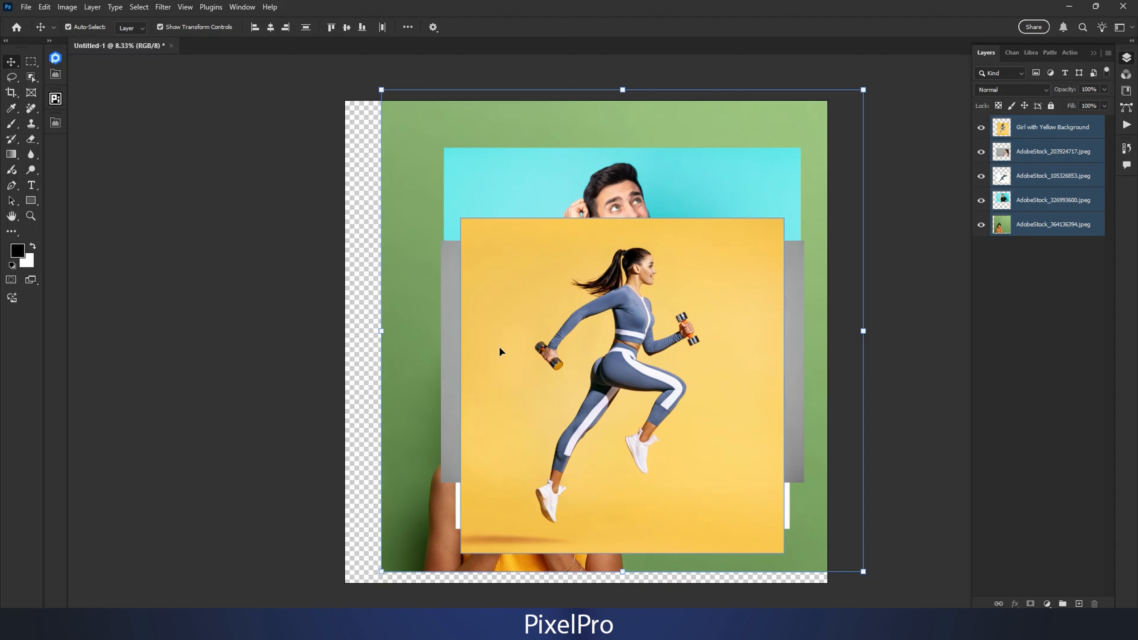
key(ctrl+minus)
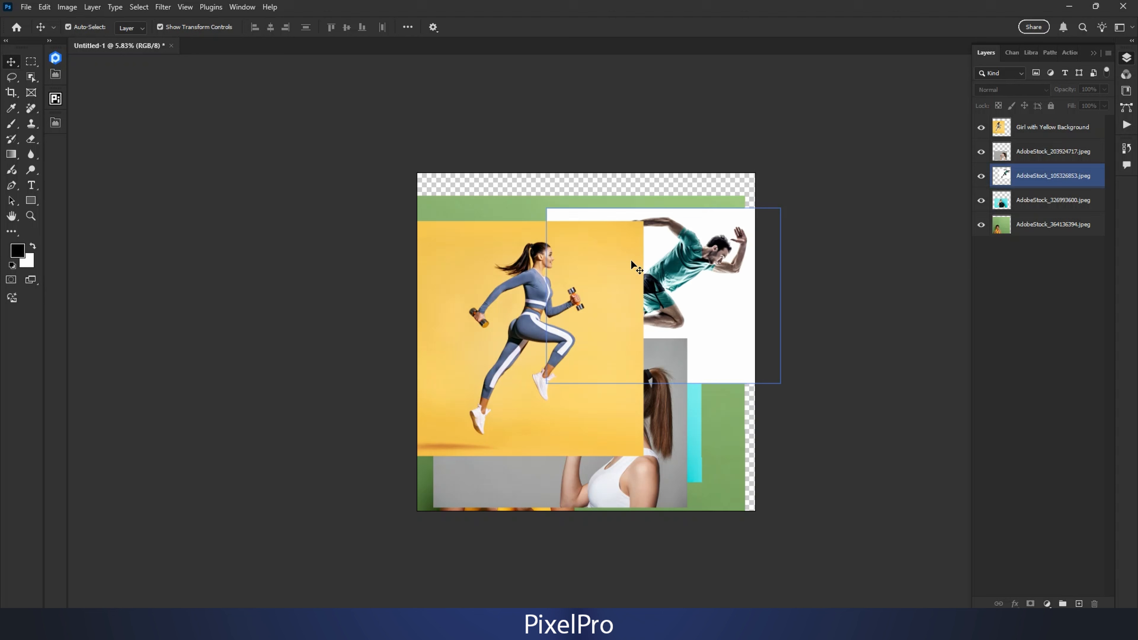
click(632, 265)
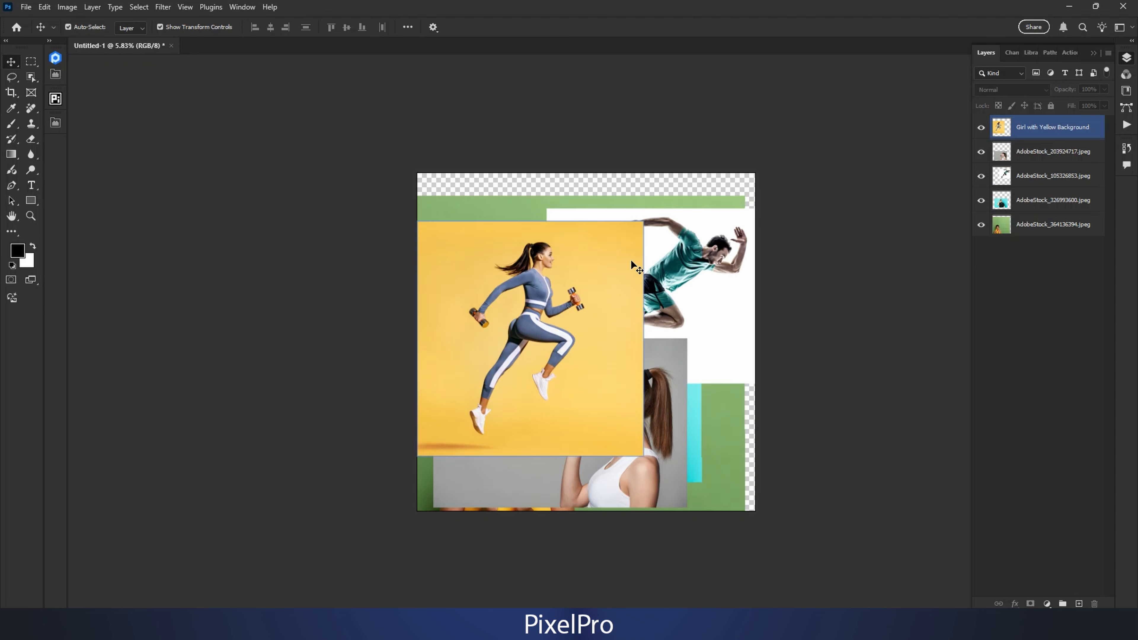
Step: Hide every layer except AdobeStock_203924717.jpeg and select the drinking-woman photo on the canvas
click(999, 226)
click(981, 224)
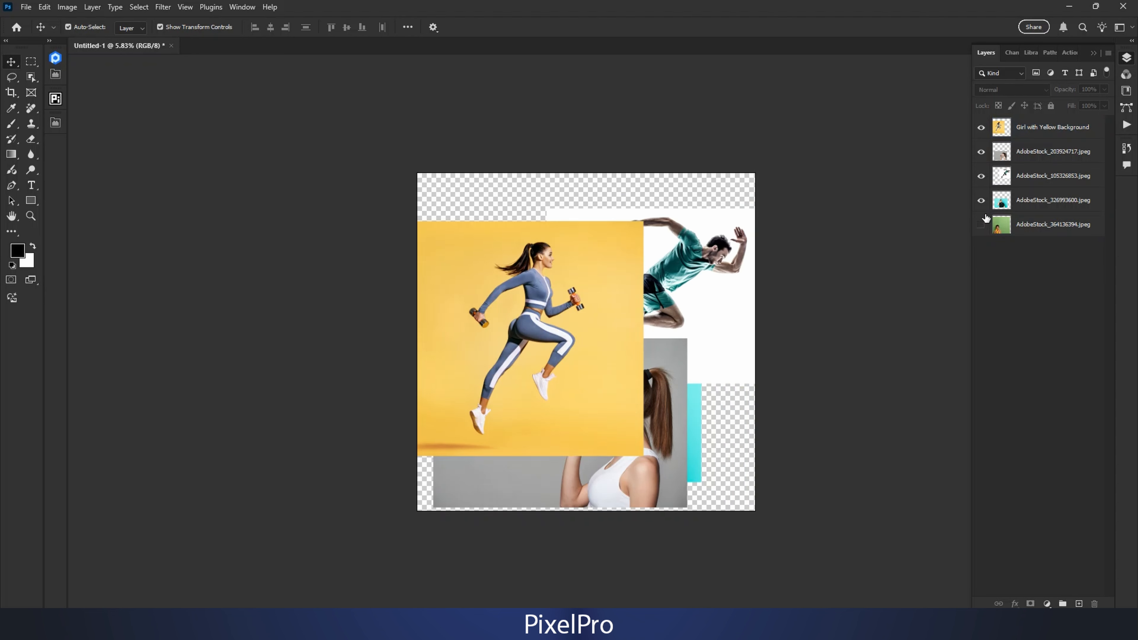
click(982, 207)
alt+click(981, 151)
click(614, 329)
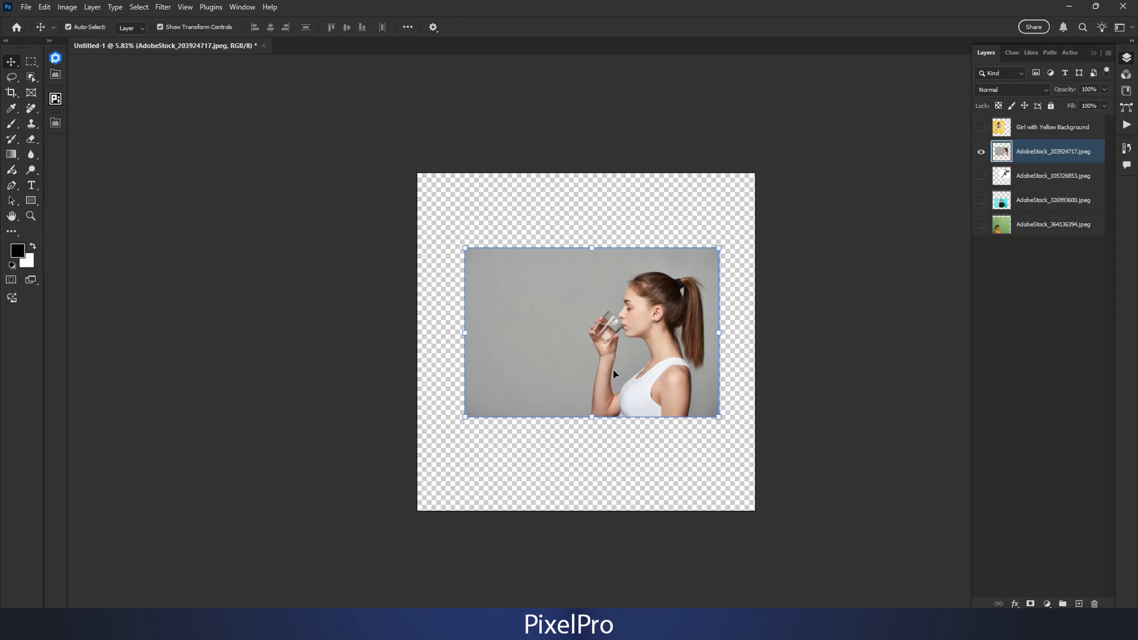
Step: Try to resize the drinking-woman photo with Free Transform
key(ctrl+t)
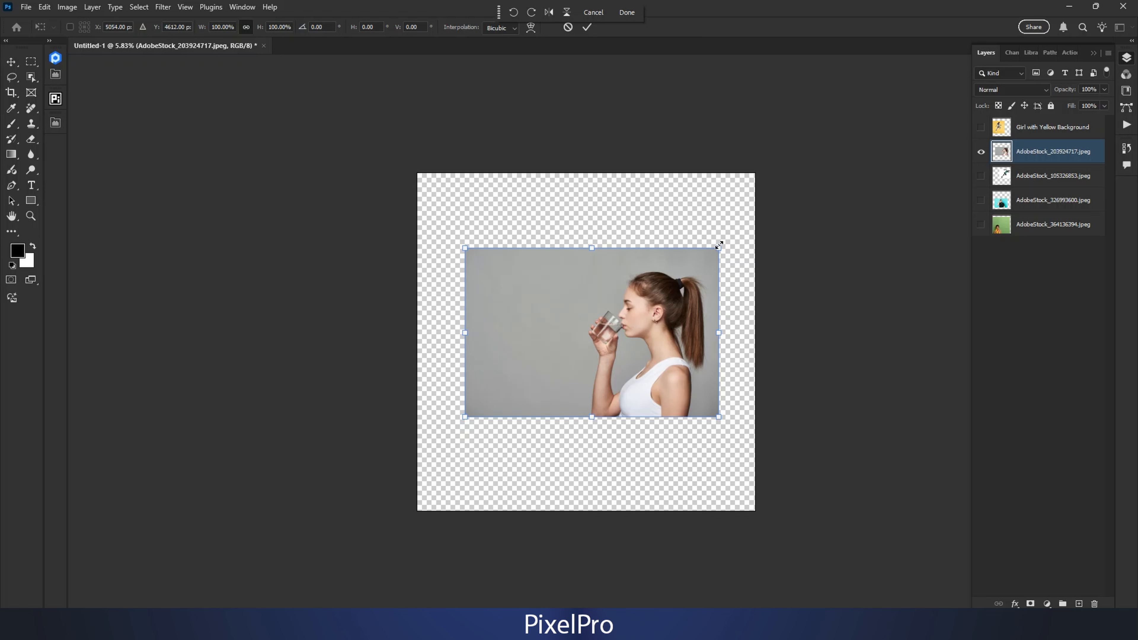
drag(719, 248, 719, 248)
drag(617, 312, 704, 223)
key(Return)
scroll(711, 250, up, 5)
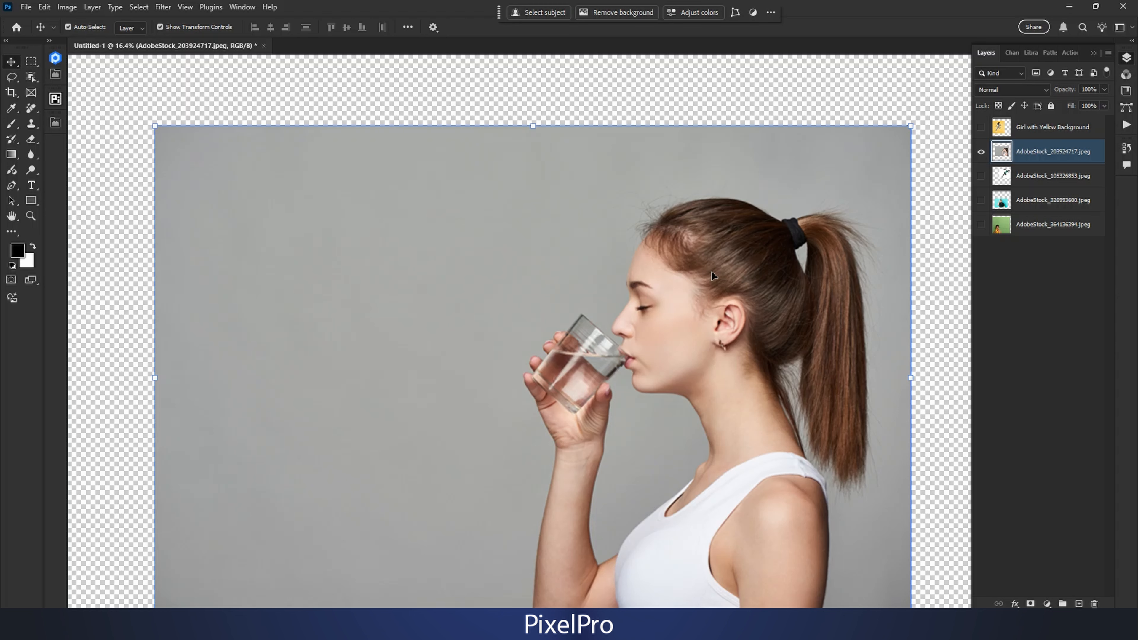
scroll(580, 337, down, 2)
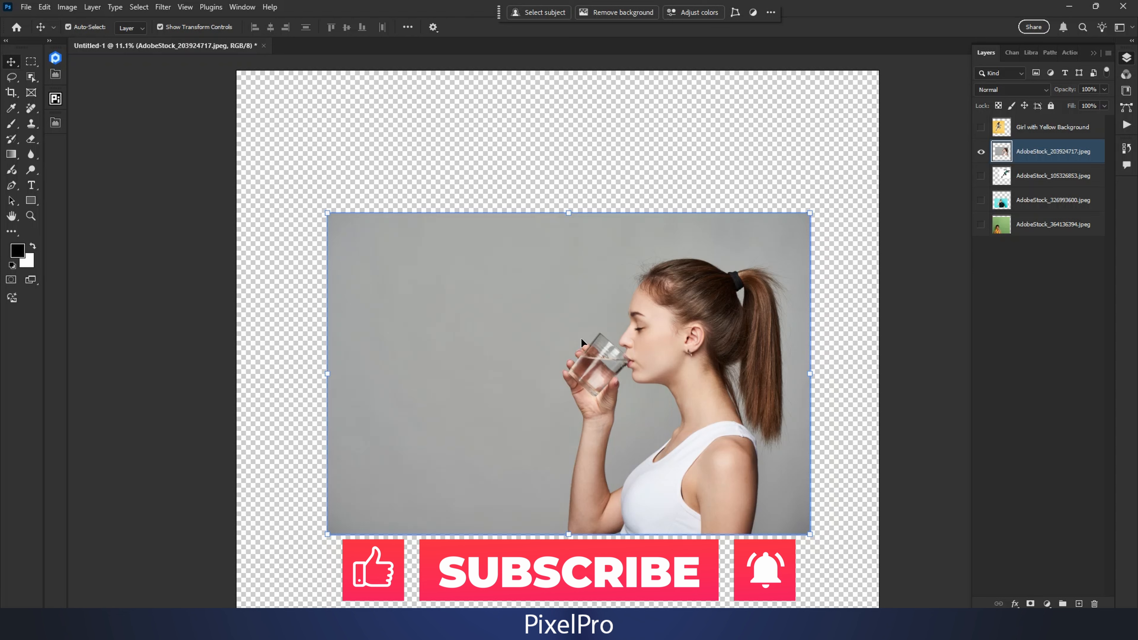
Step: Convert the AdobeStock_203924717.jpeg layer to a smart object and scale the photo to 124.55% with Free Transform
right_click(1074, 154)
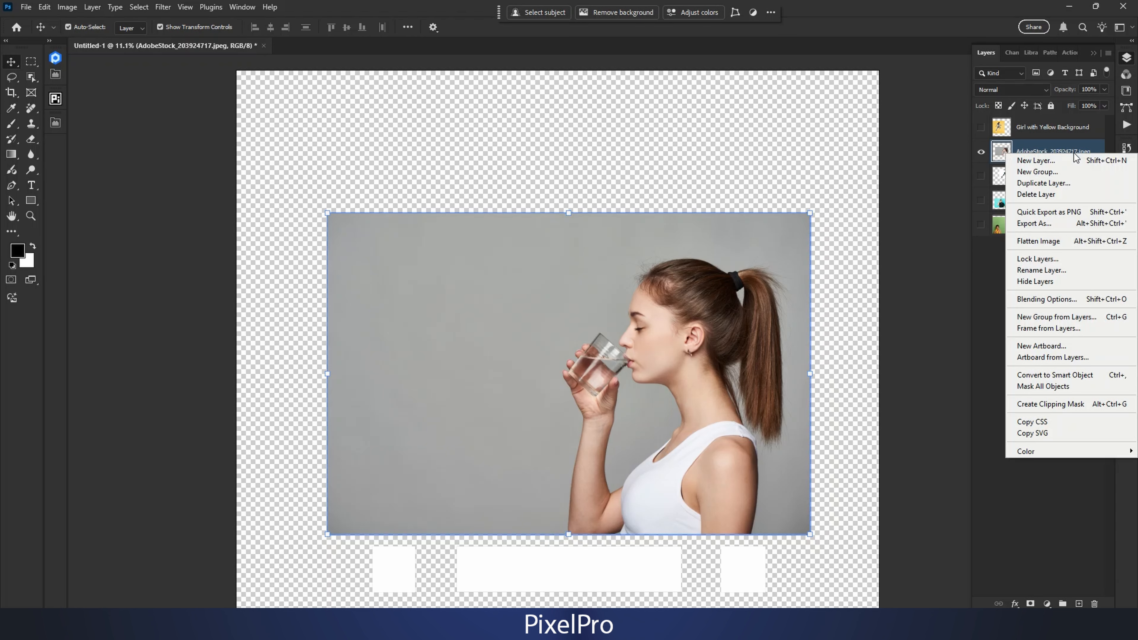
click(1066, 377)
key(ctrl+t)
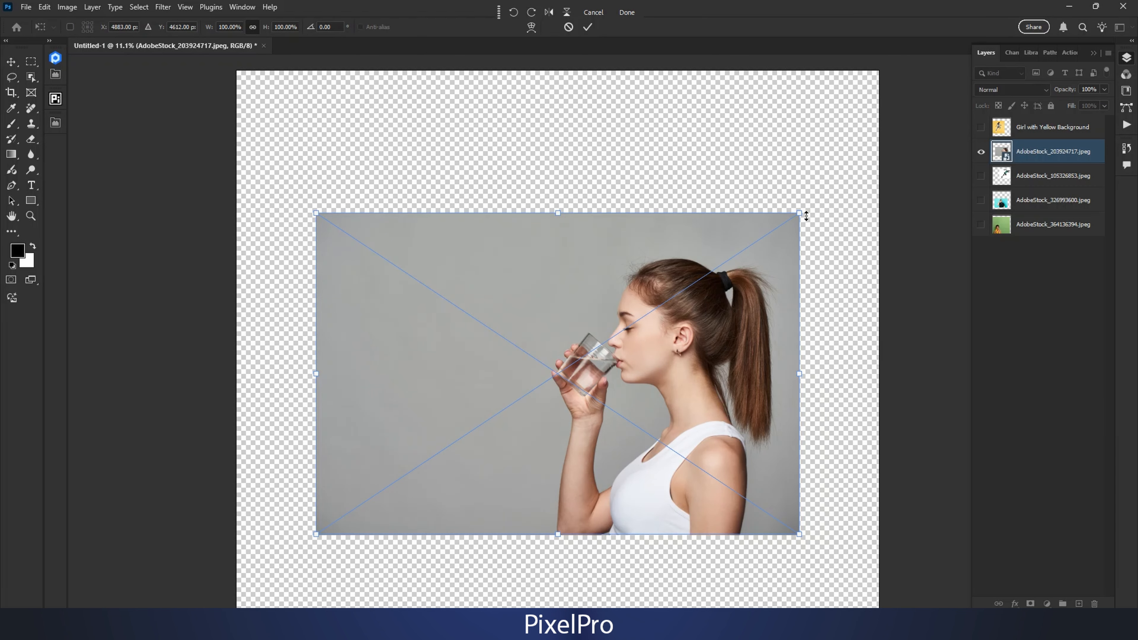
drag(806, 217, 805, 85)
key(Return)
key(Return)
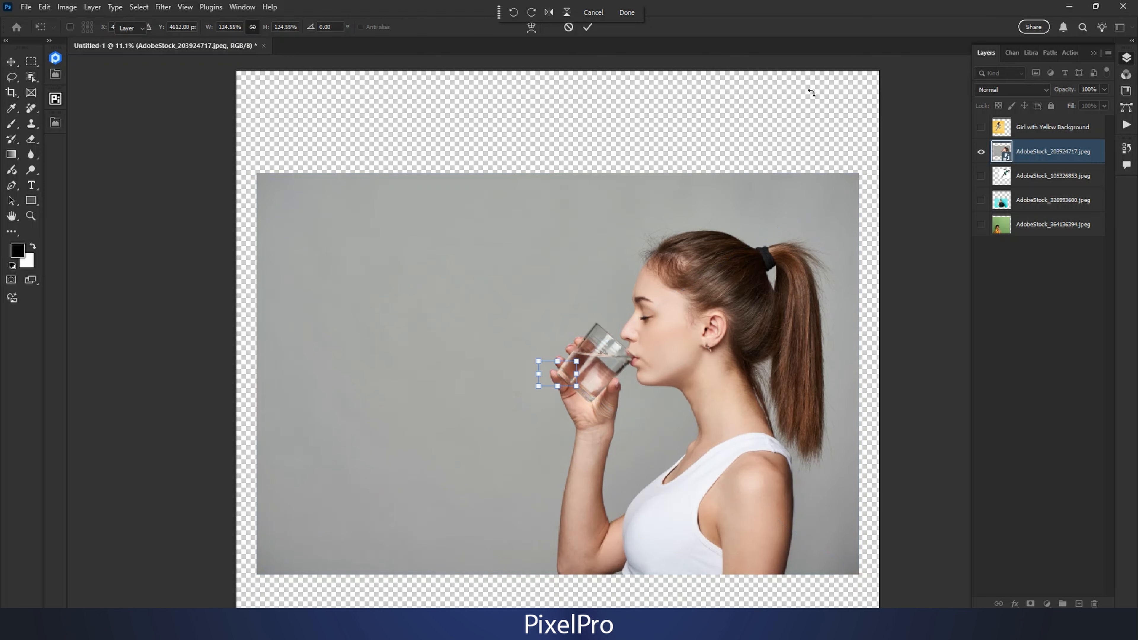
Step: Enlarge the drinking-woman smart object slightly more with Free Transform
key(ctrl+t)
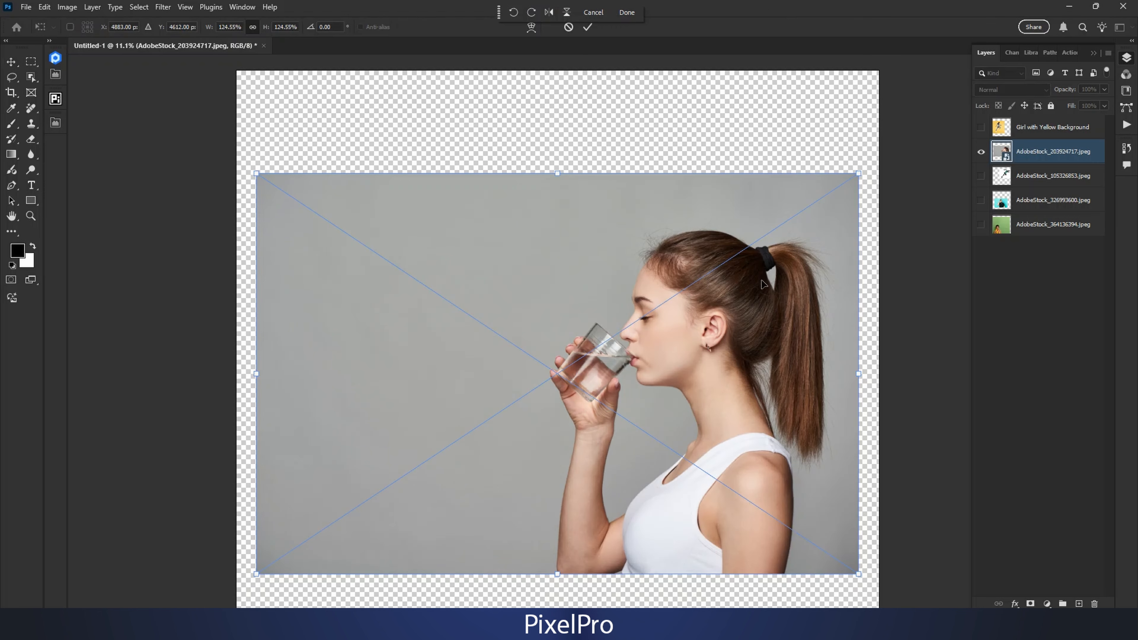
drag(861, 213, 862, 172)
key(Return)
key(ctrl+t)
key(Return)
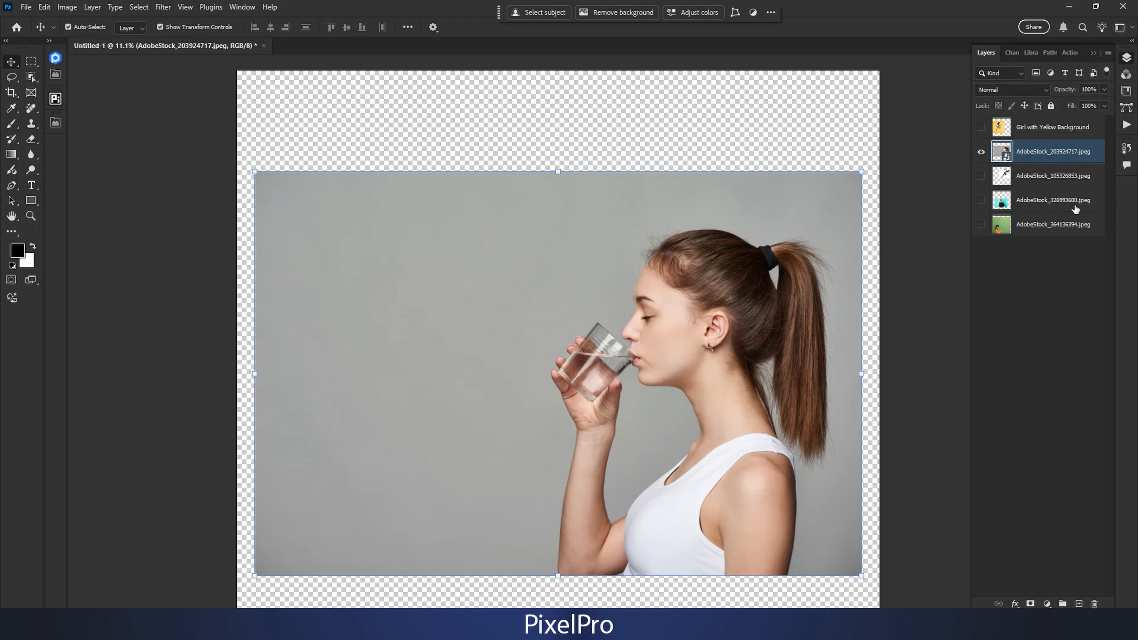
Step: Add a layer mask to the AdobeStock_203924717.jpeg layer
click(1042, 152)
click(1030, 603)
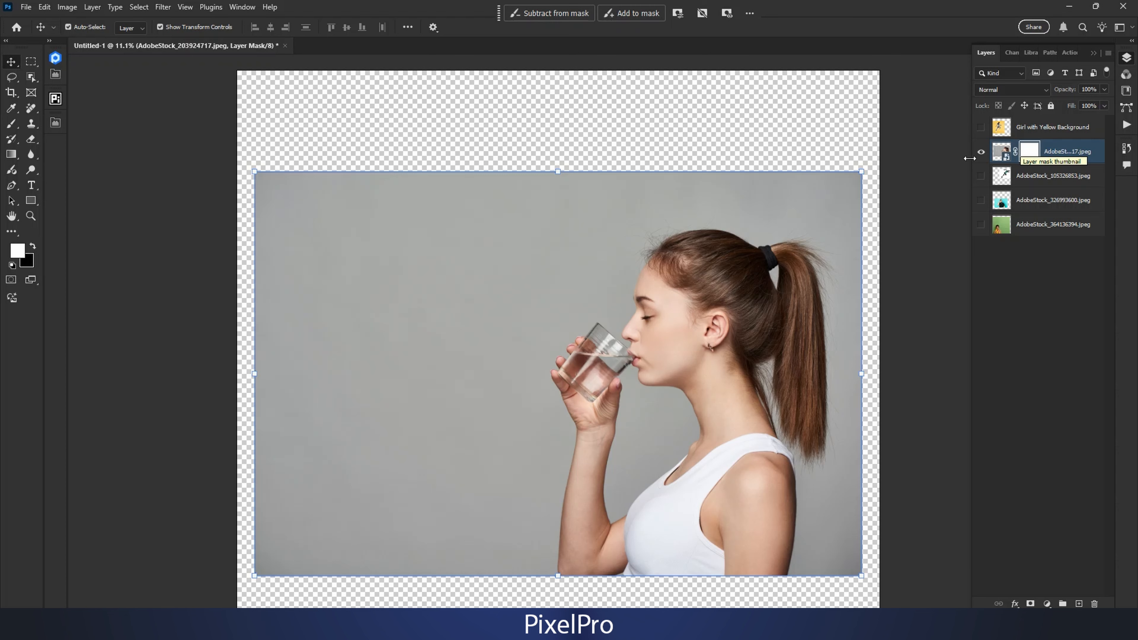
Step: Paint black on the layer mask with the Brush tool to hide the gray background in front of the woman
key(b)
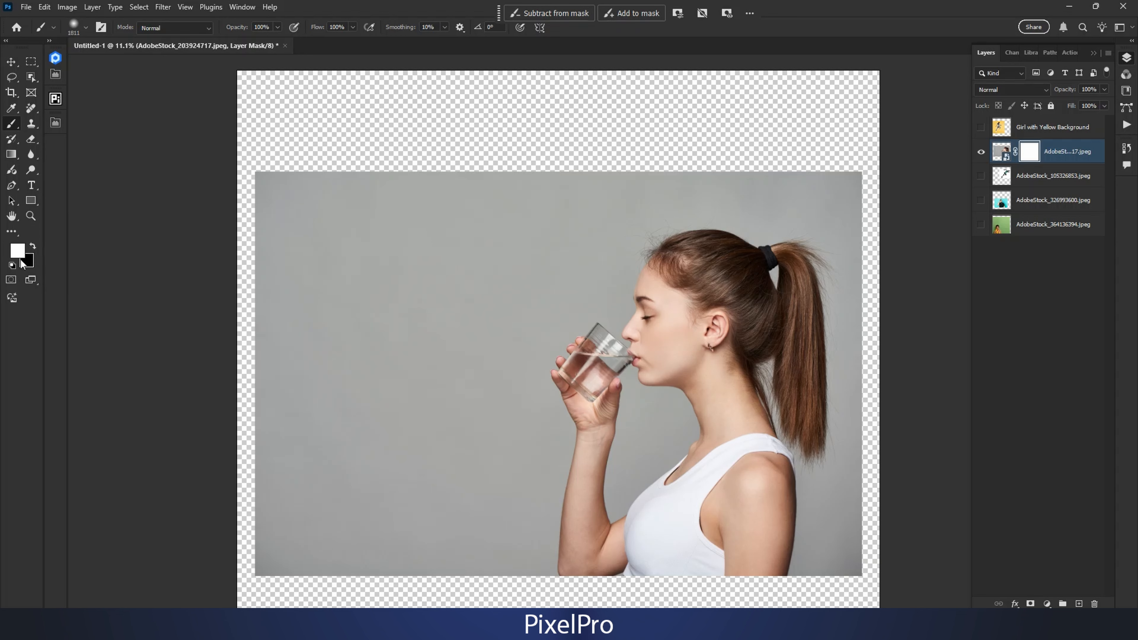
click(32, 247)
click(1002, 155)
click(1035, 154)
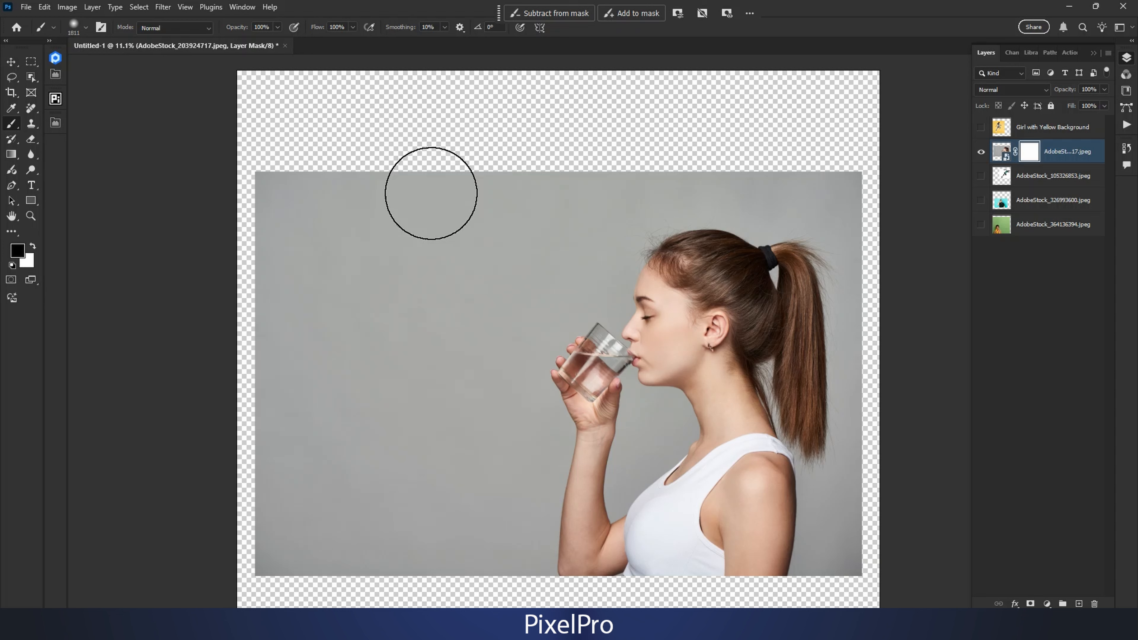
mouse_move(521, 183)
mouse_down()
mouse_move(427, 216)
mouse_move(350, 410)
mouse_move(358, 303)
mouse_move(315, 384)
mouse_move(281, 353)
mouse_up()
mouse_move(455, 338)
mouse_down()
mouse_move(406, 566)
mouse_move(442, 579)
mouse_move(343, 406)
mouse_up()
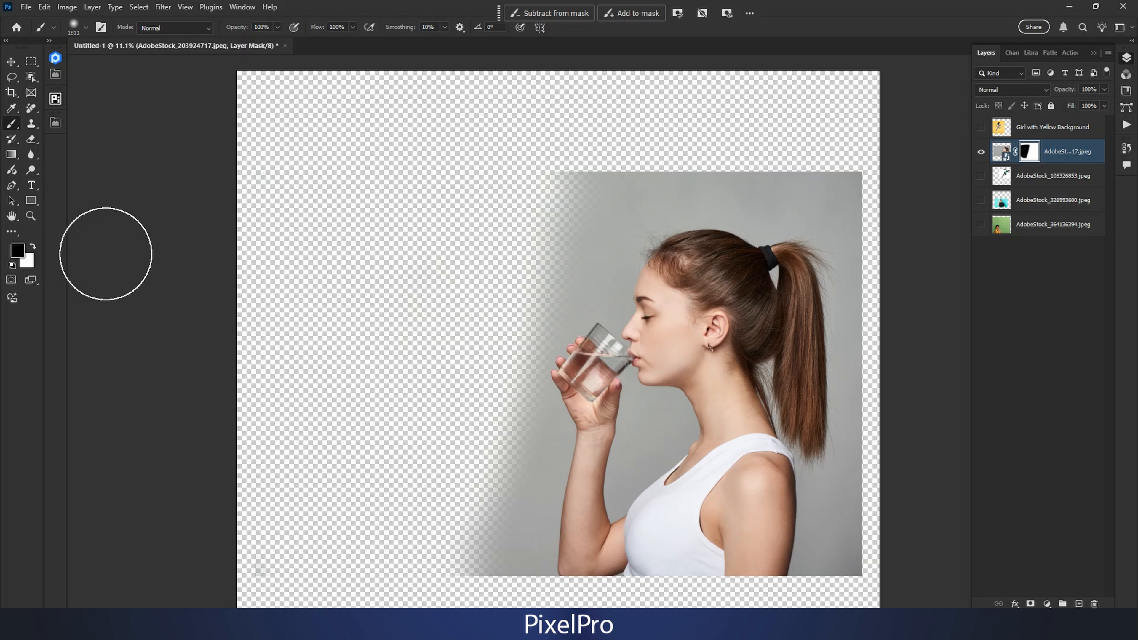
drag(564, 190, 595, 186)
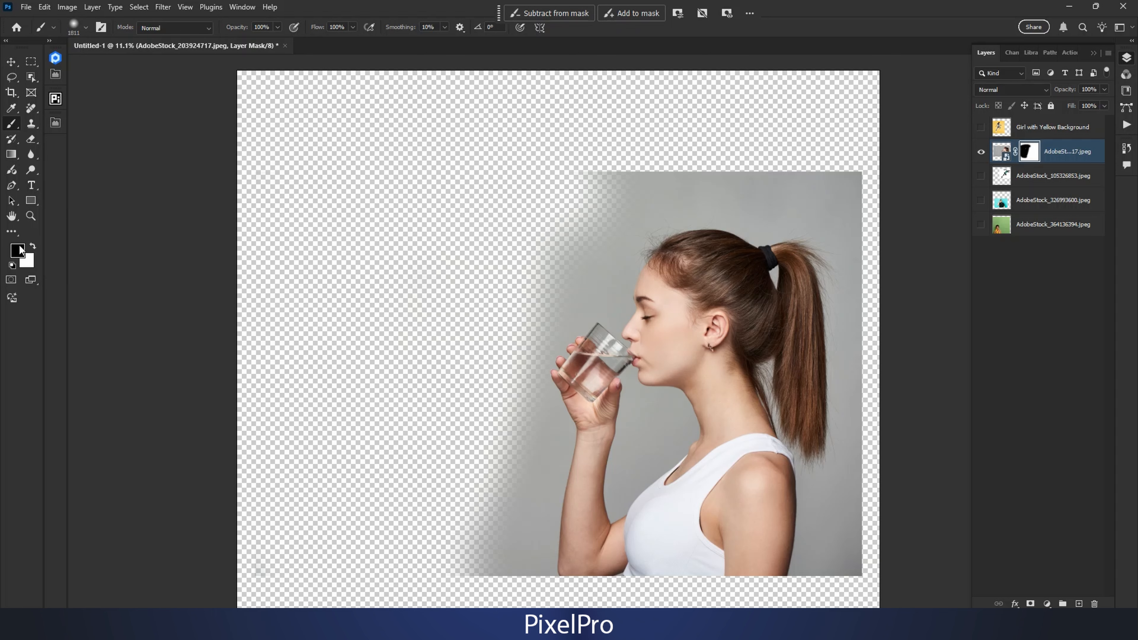
Step: Paint white on the layer mask over the hidden area to restore the gray background
click(32, 246)
mouse_move(300, 207)
mouse_down()
mouse_move(388, 204)
mouse_move(316, 354)
mouse_up()
mouse_move(300, 465)
mouse_down()
mouse_move(255, 258)
mouse_move(259, 466)
mouse_move(293, 399)
mouse_move(441, 303)
mouse_move(424, 333)
mouse_move(434, 398)
mouse_move(504, 427)
mouse_up()
drag(504, 427, 515, 278)
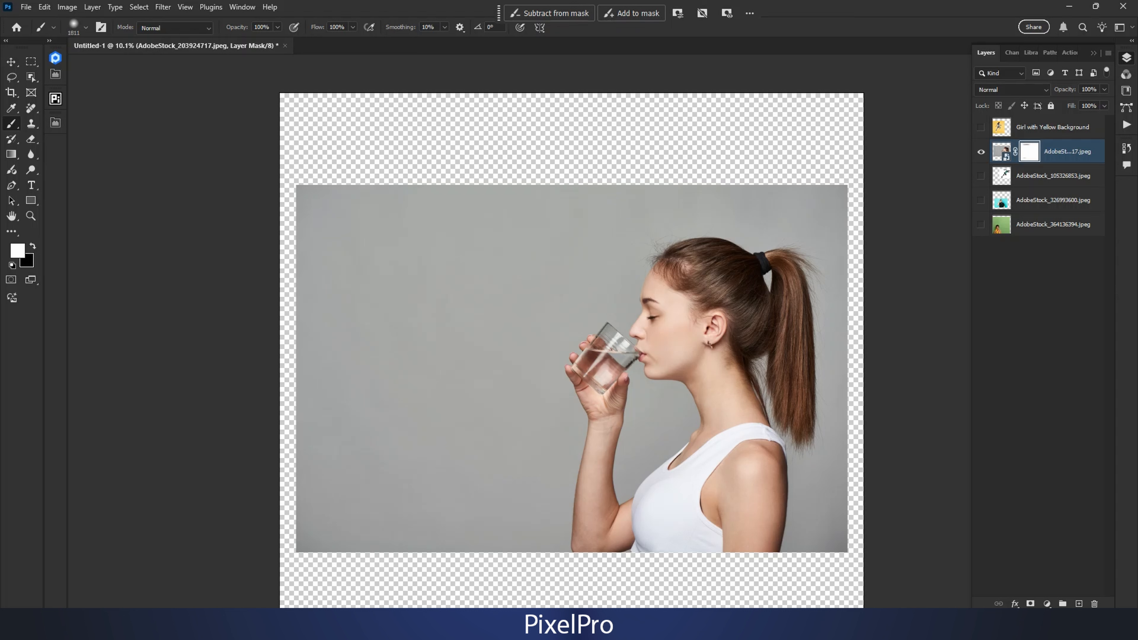
Step: Preview blend modes such as Linear Burn and Screen on the drinking-woman layer, keeping Normal
click(996, 90)
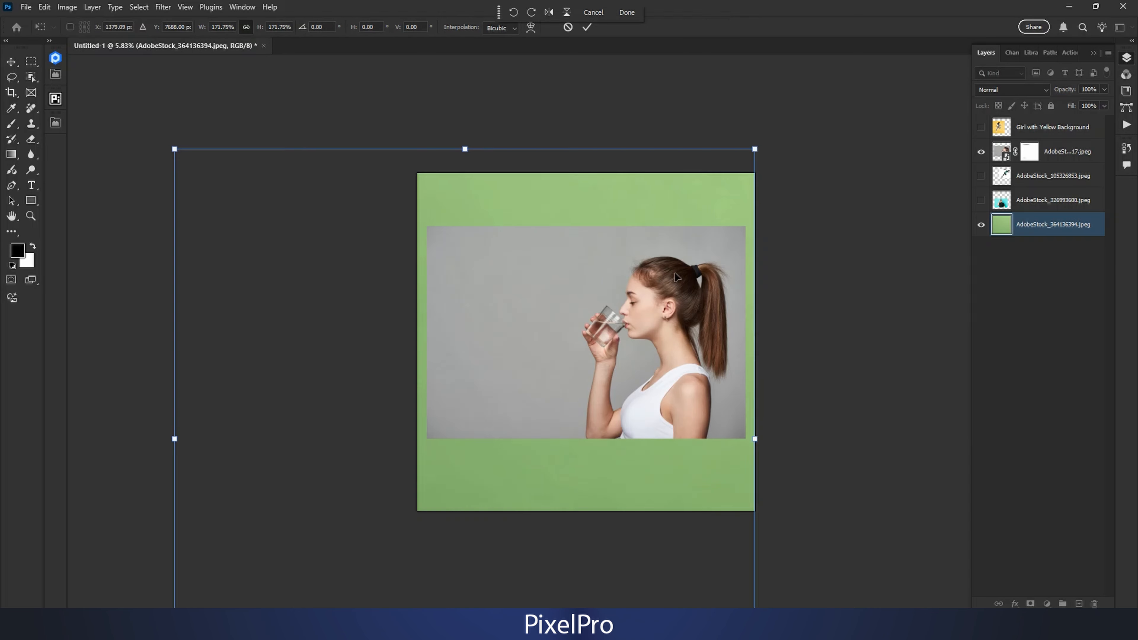
click(1011, 88)
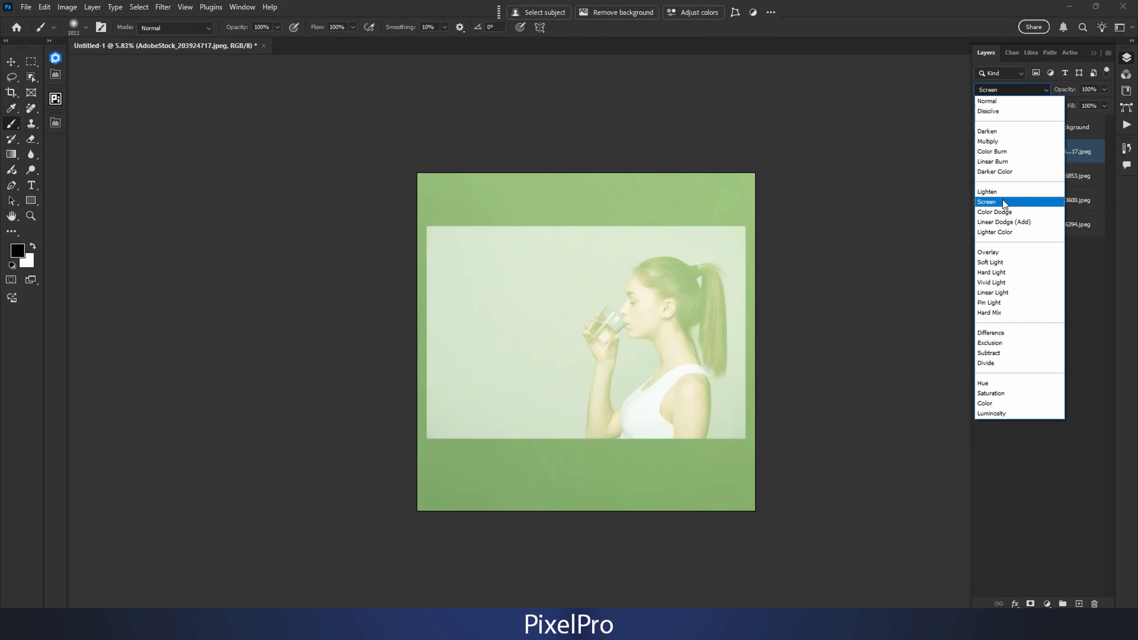
key(Escape)
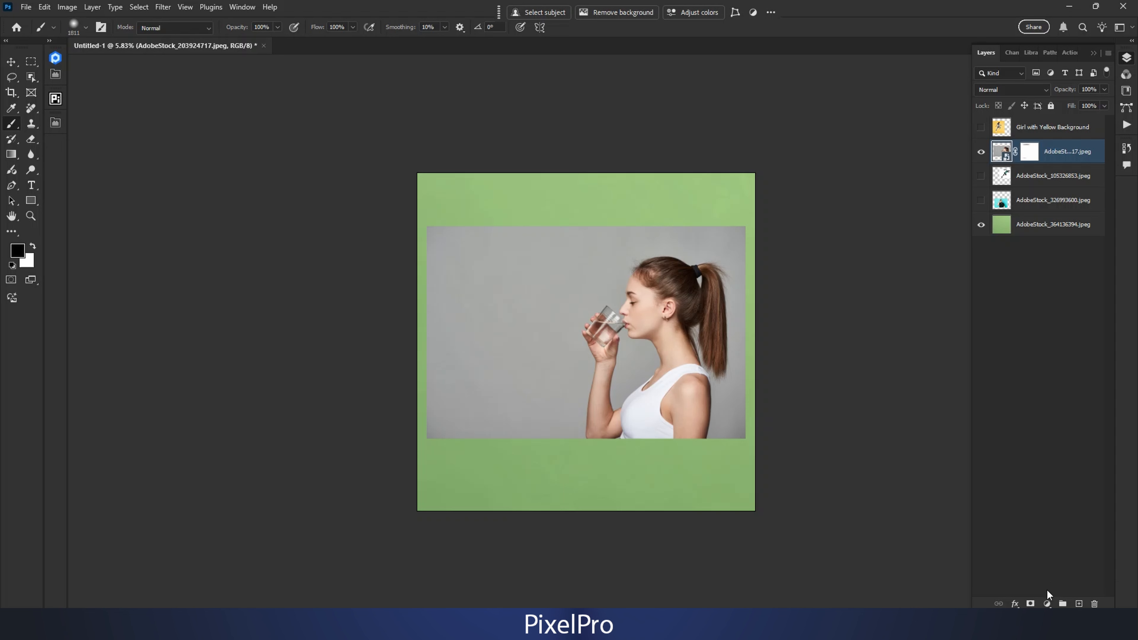
Step: Open the choice of fill and adjustment layers for the drinking-woman layer
click(1047, 604)
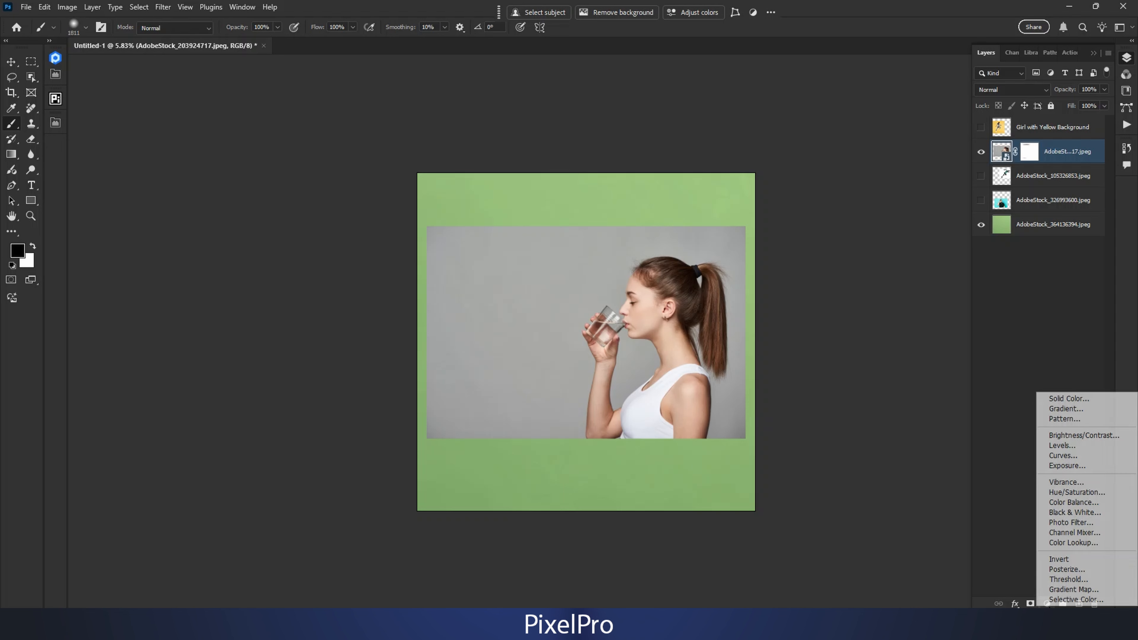